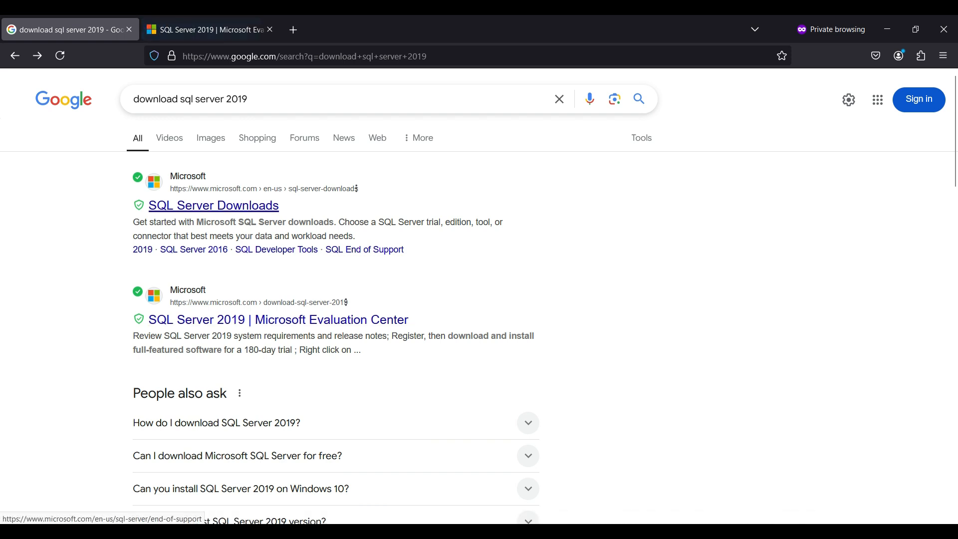
Download the 64-bit EXE of SQL Server 2019 and start a Custom installation with C:\SQL2019 as the media location
click(210, 30)
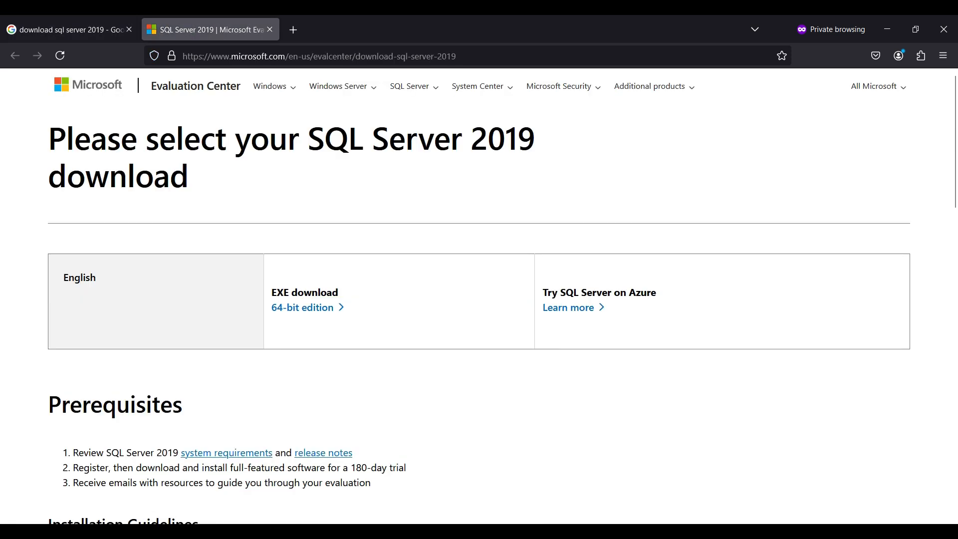
click(302, 307)
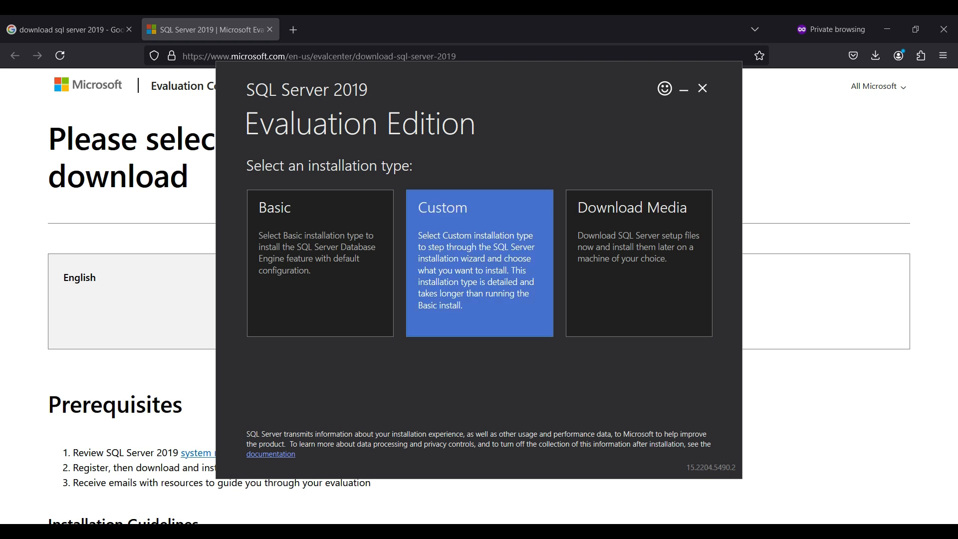
click(480, 263)
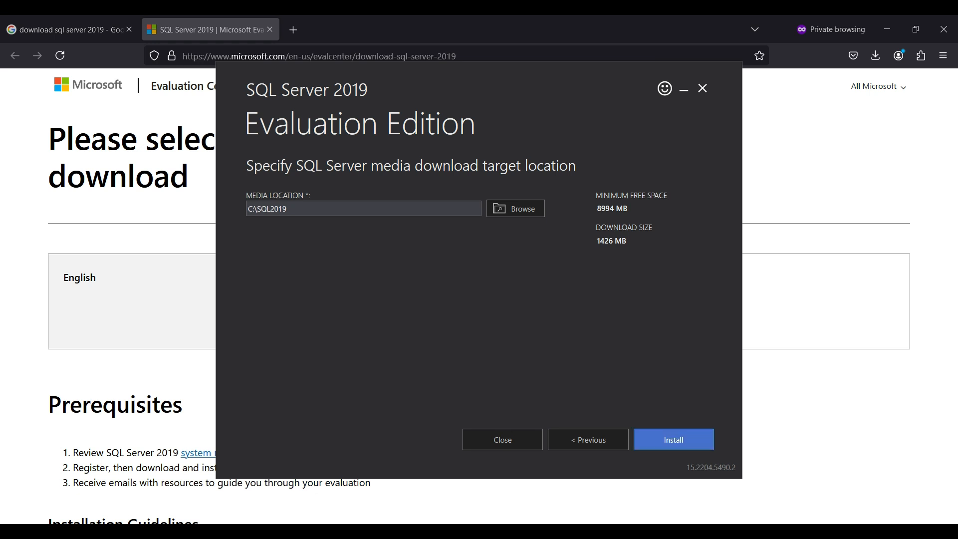
click(673, 439)
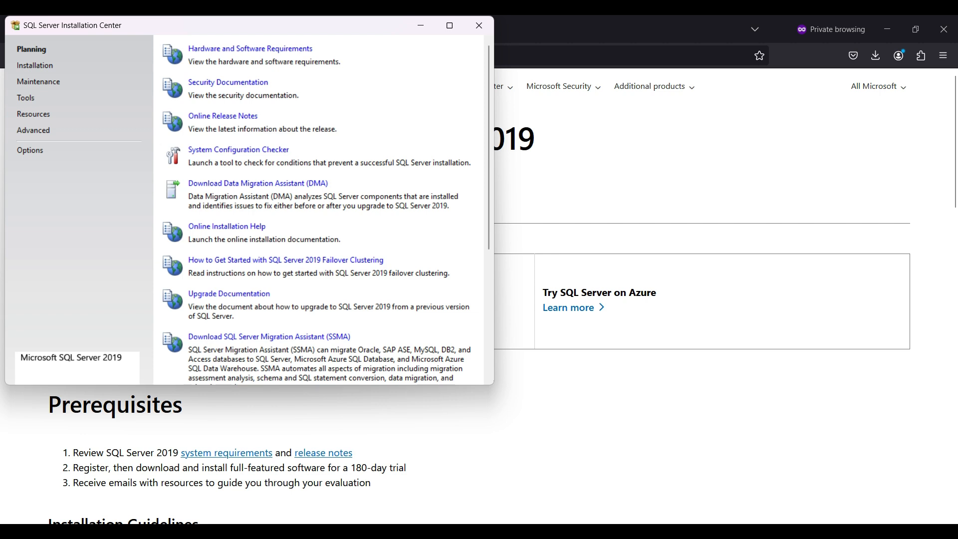
Launch a new SQL Server stand-alone installation and specify the free Developer edition
click(35, 65)
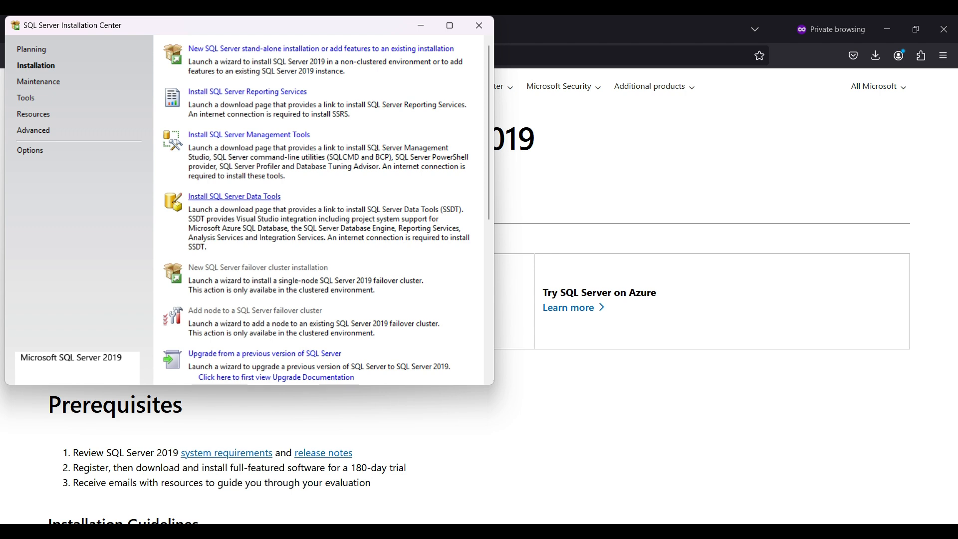
click(320, 48)
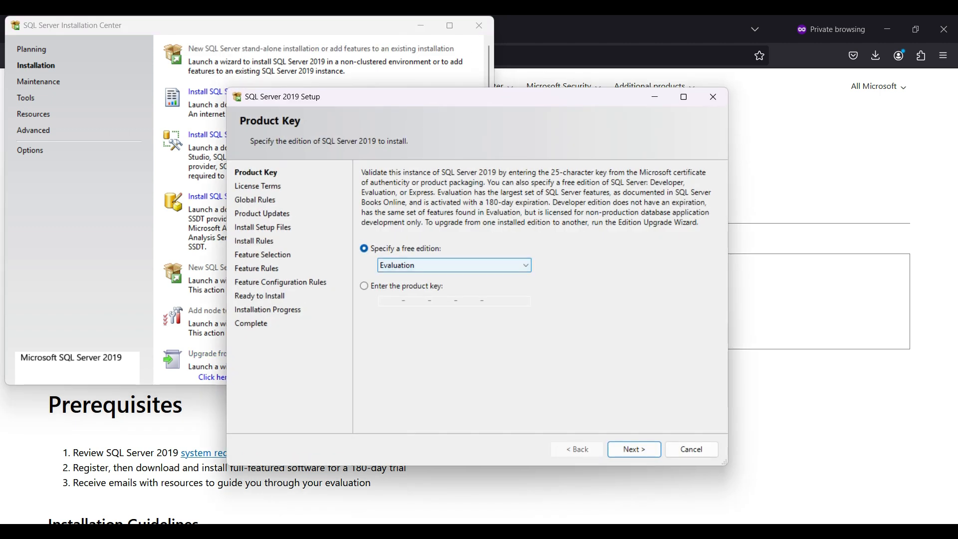
click(454, 265)
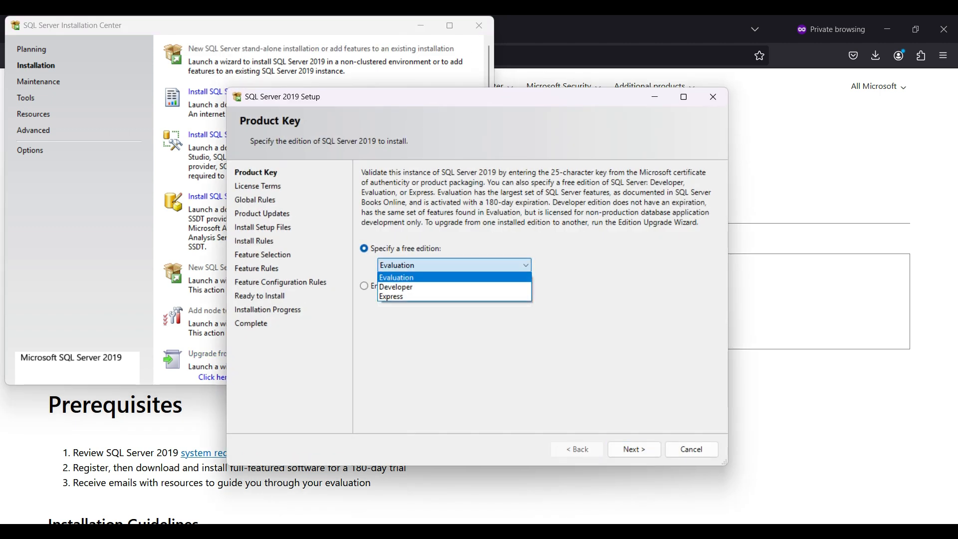
click(397, 287)
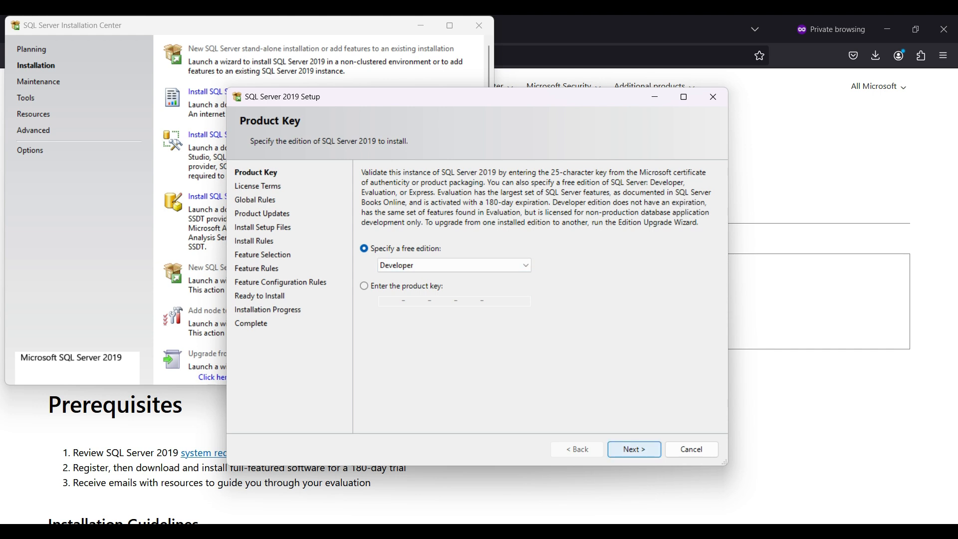
click(634, 449)
Accept the license terms and proceed past the product updates and install rules to the feature selection
click(363, 366)
click(635, 449)
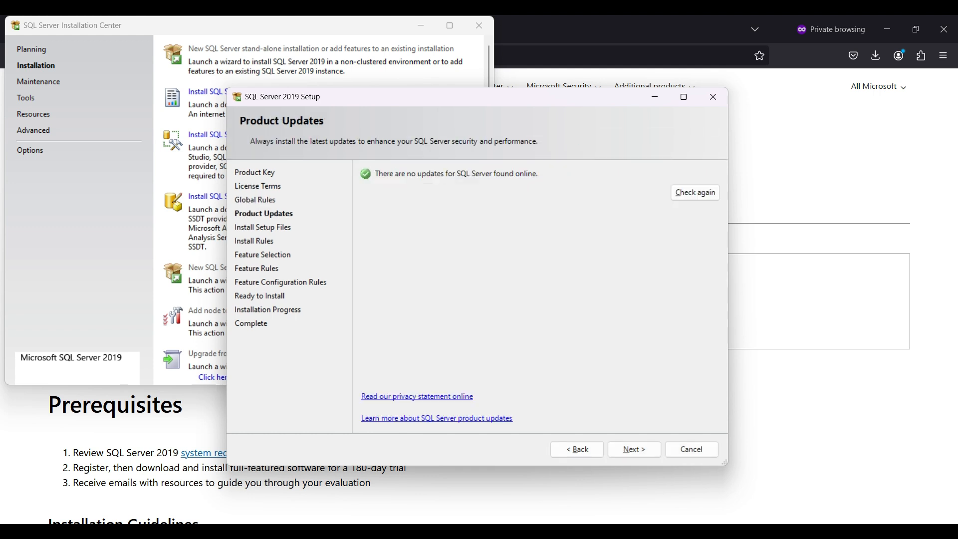
click(634, 449)
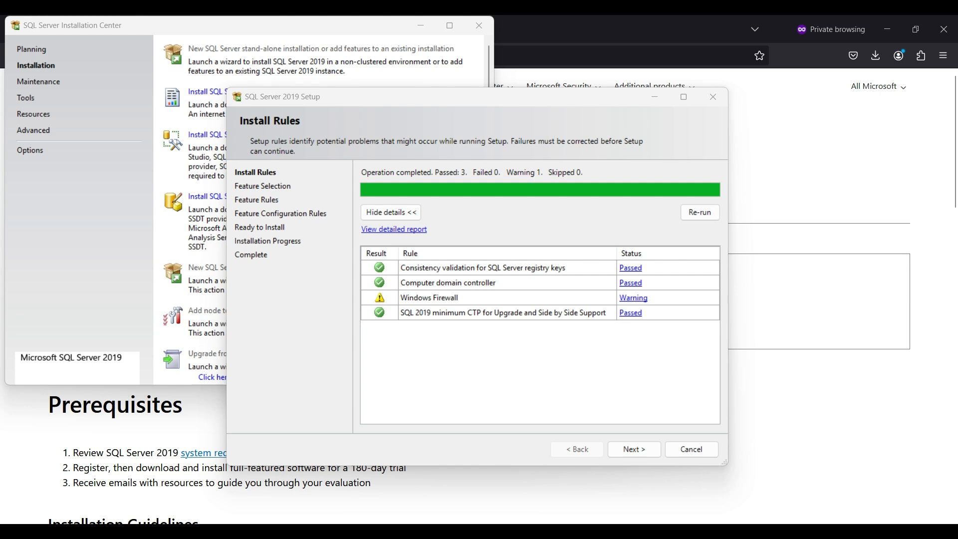
click(634, 449)
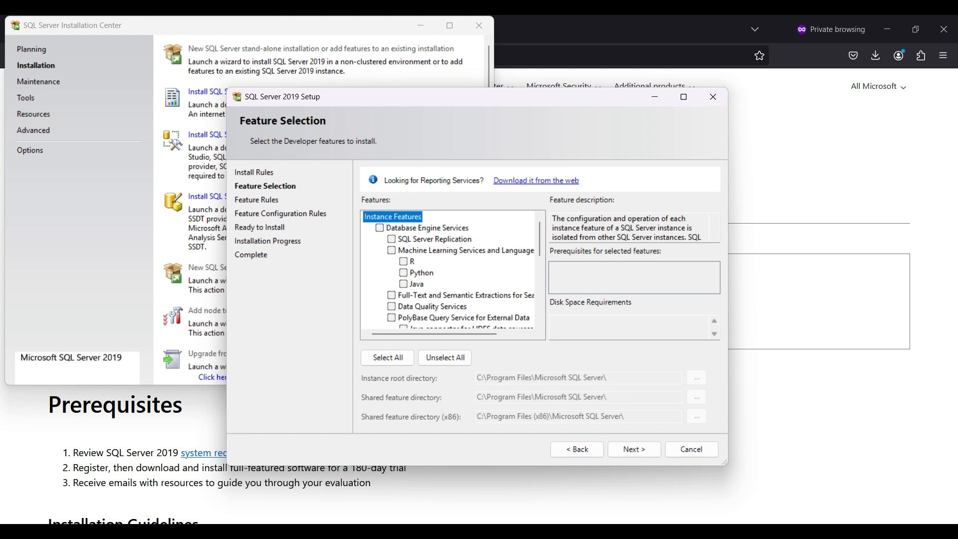
Select Database Engine Services, Integration Services, Client Tools SDK and SQL Client Connectivity SDK as the features to install
click(380, 228)
scroll(448, 272, down, 4)
click(379, 284)
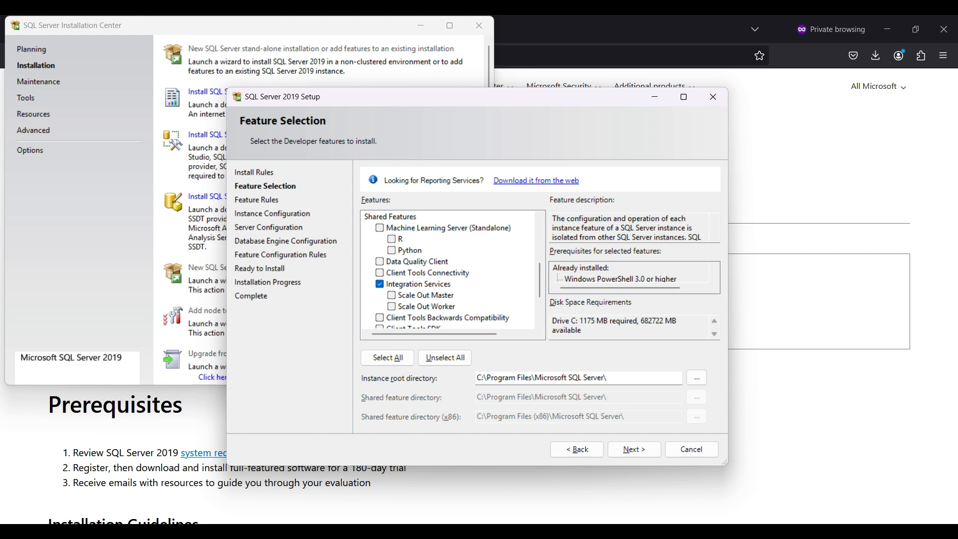
scroll(448, 271, down, 1)
click(380, 296)
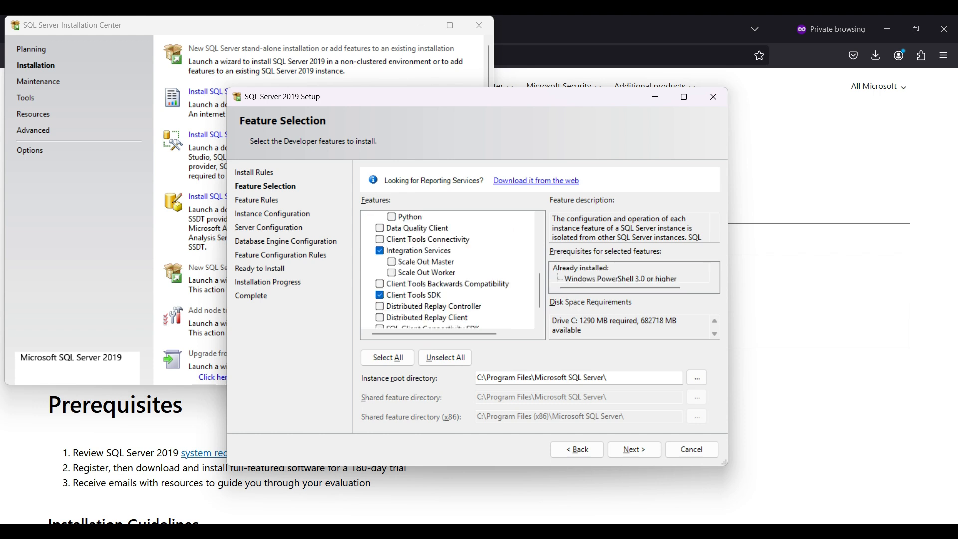
scroll(448, 272, down, 1)
click(380, 295)
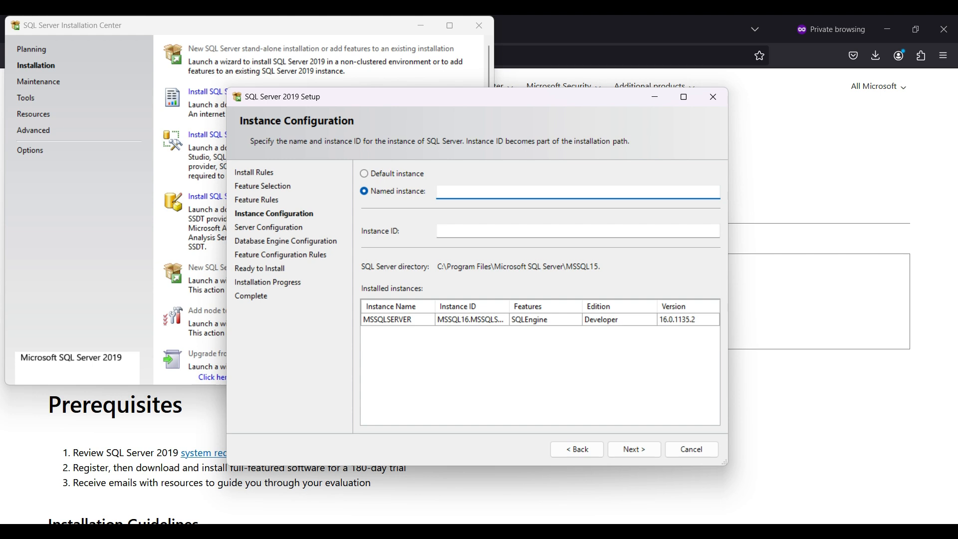
Name the instance MSSQL_2019 and add the current user as a SQL Server administrator
text(MSSQL_2019)
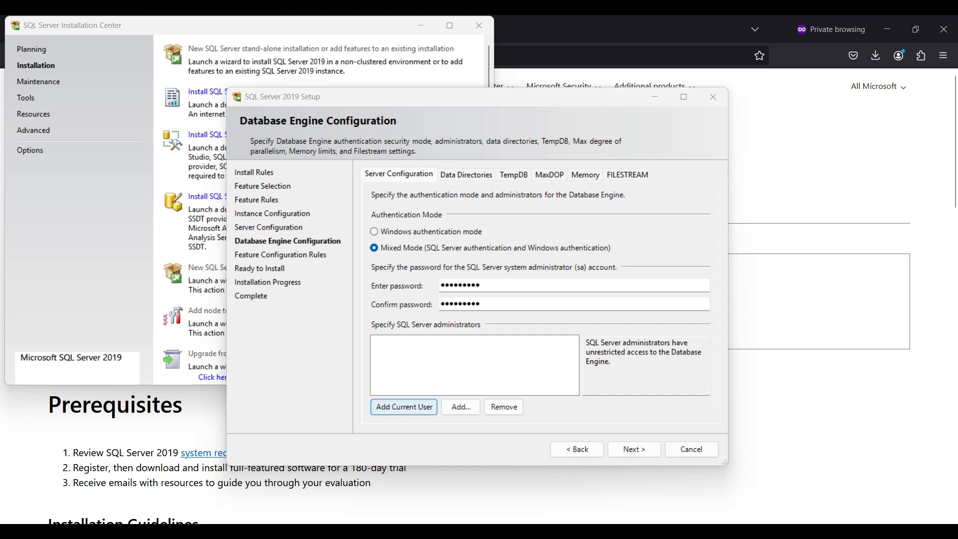
click(403, 406)
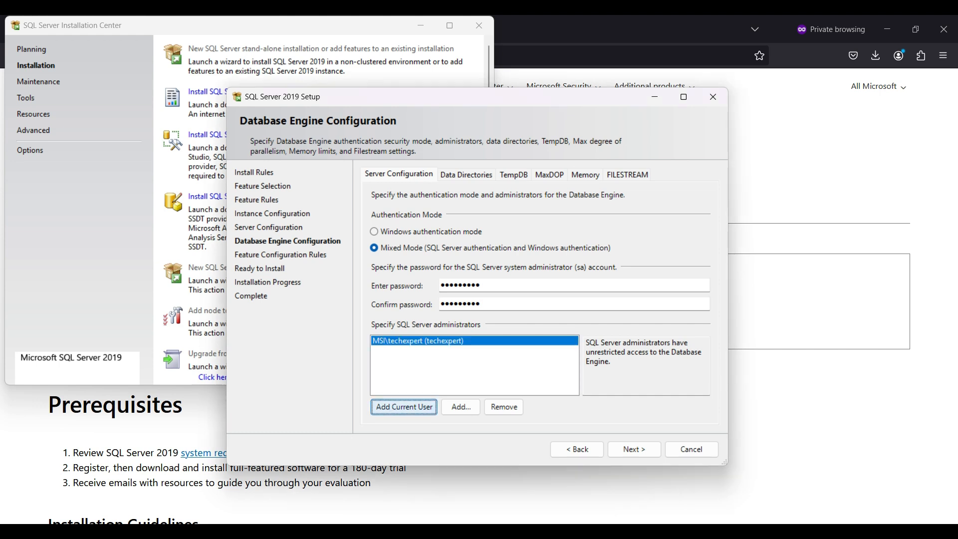
click(634, 449)
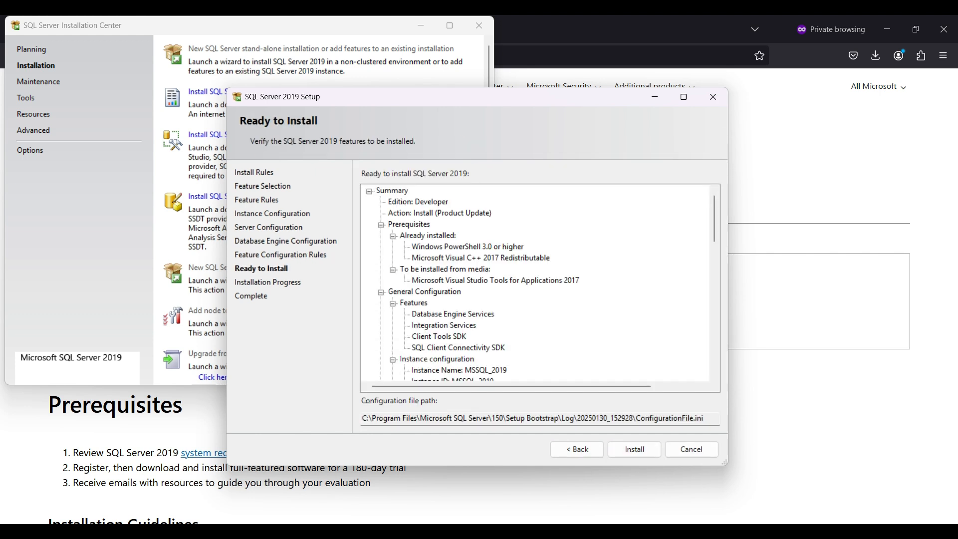
Review the installation summary, install SQL Server 2019 and close the setup wizard
scroll(534, 283, down, 10)
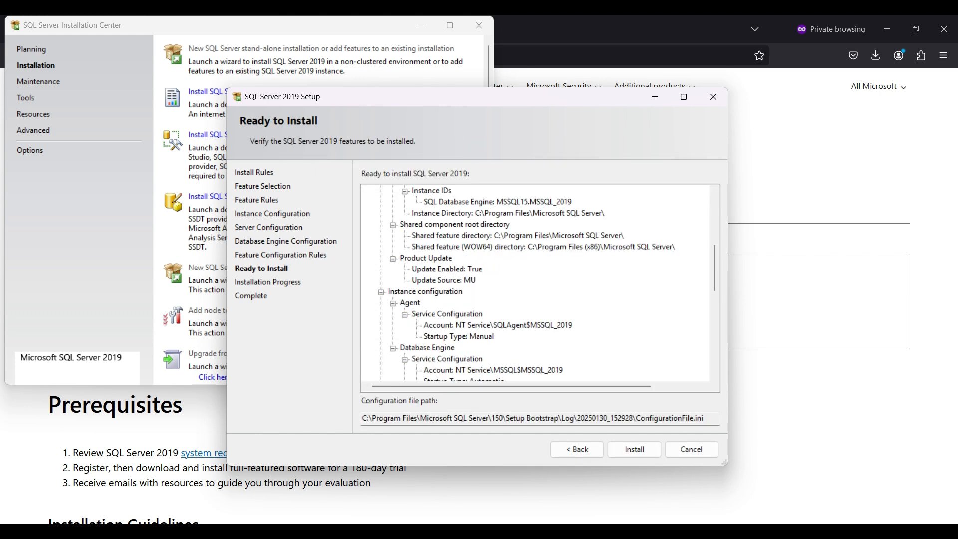
scroll(535, 283, up, 10)
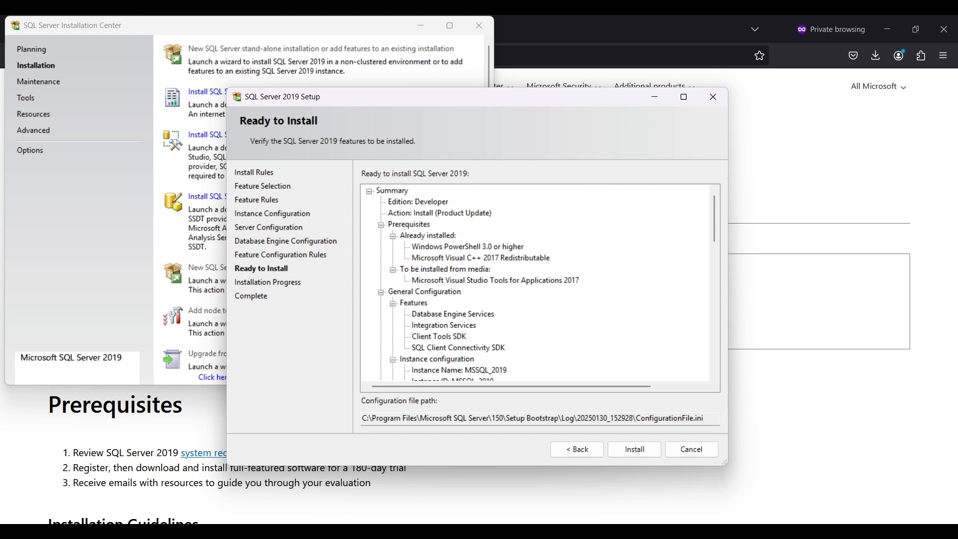
click(635, 449)
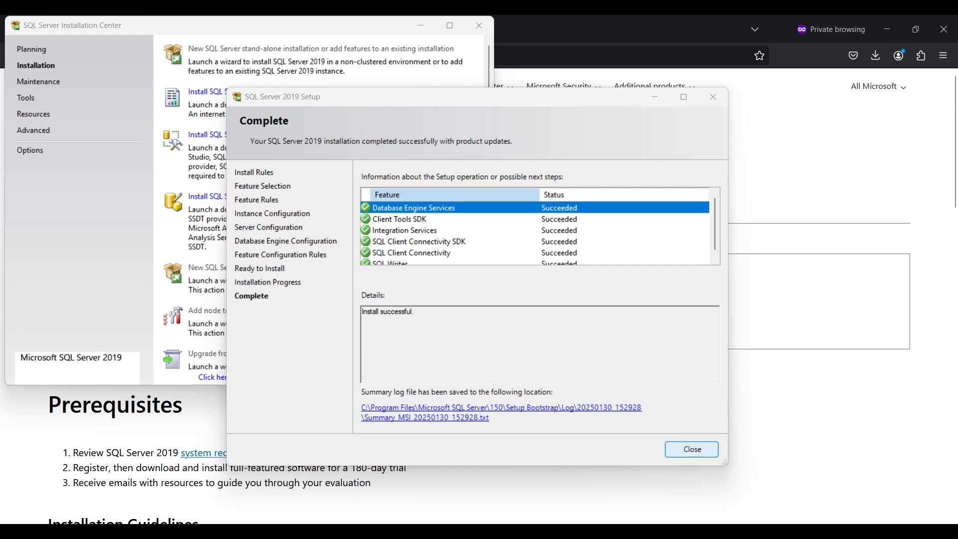
click(692, 449)
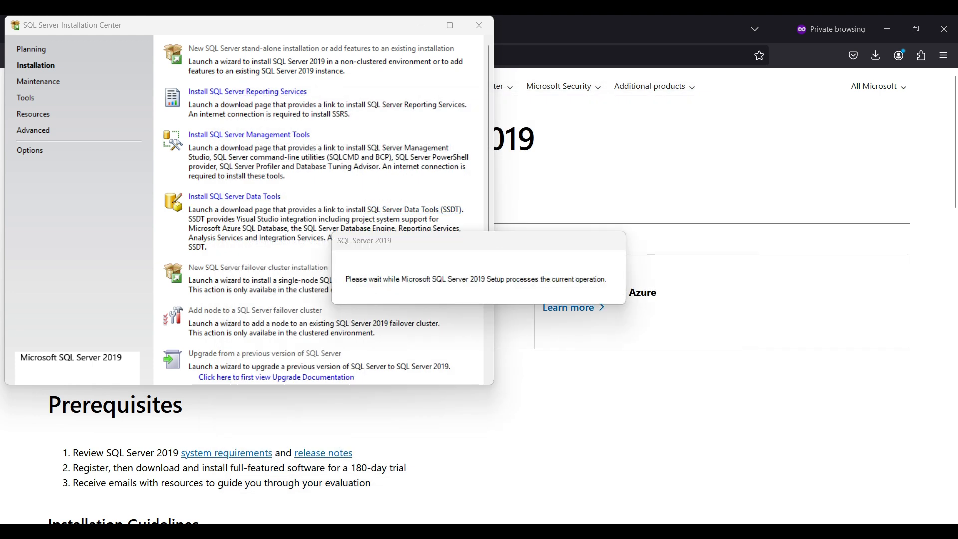
Open the SQL Server Data Tools installation article and open its Visual Studio 2019 link in a new tab
click(235, 196)
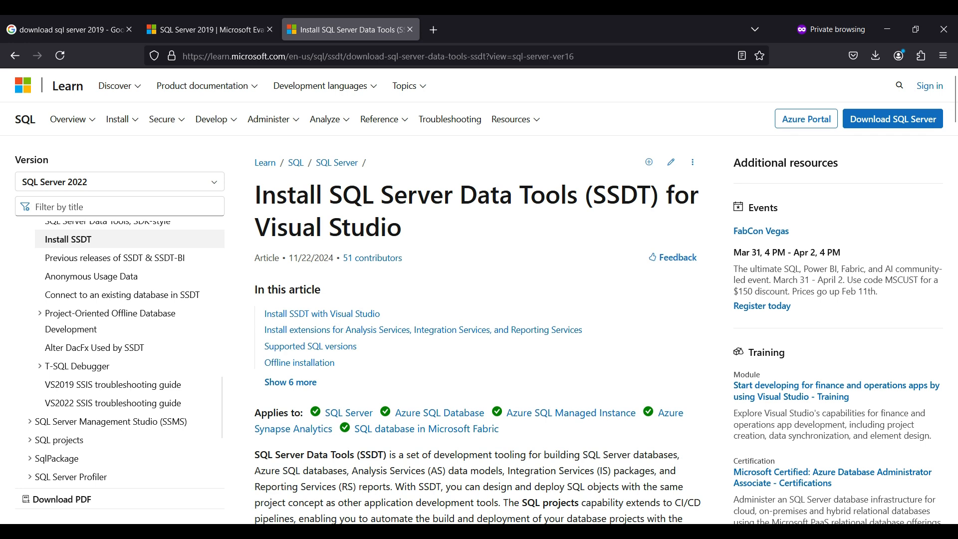
scroll(478, 295, down, 4)
scroll(477, 296, down, 3)
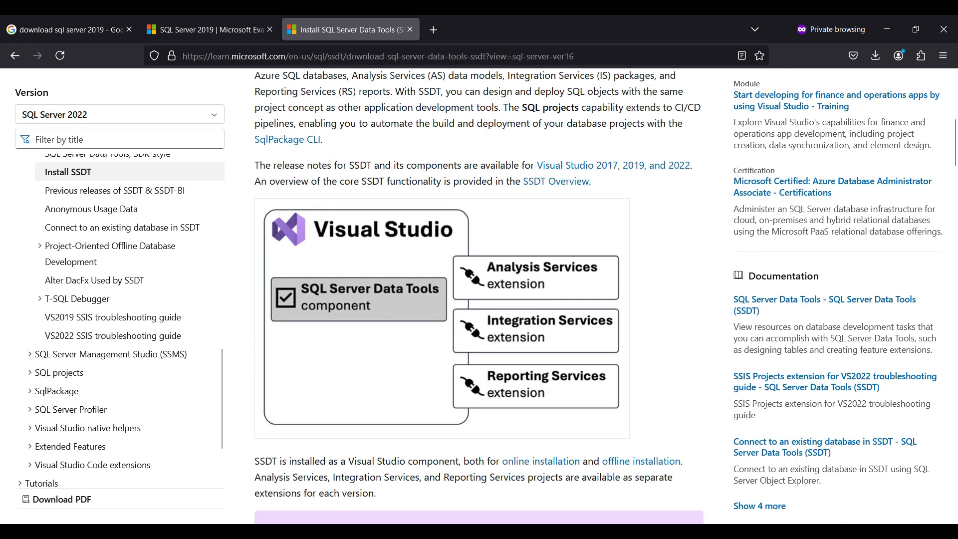
scroll(478, 295, down, 3)
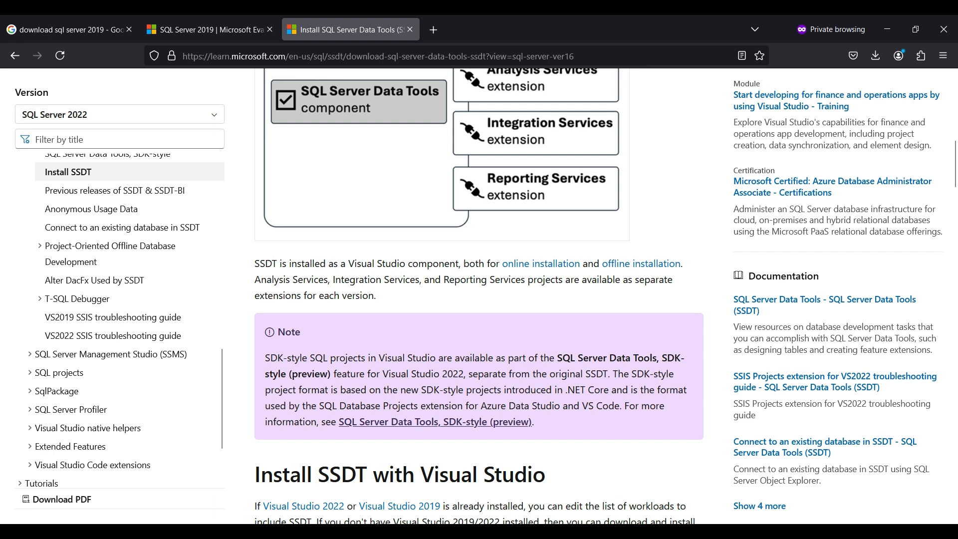
scroll(478, 296, down, 2)
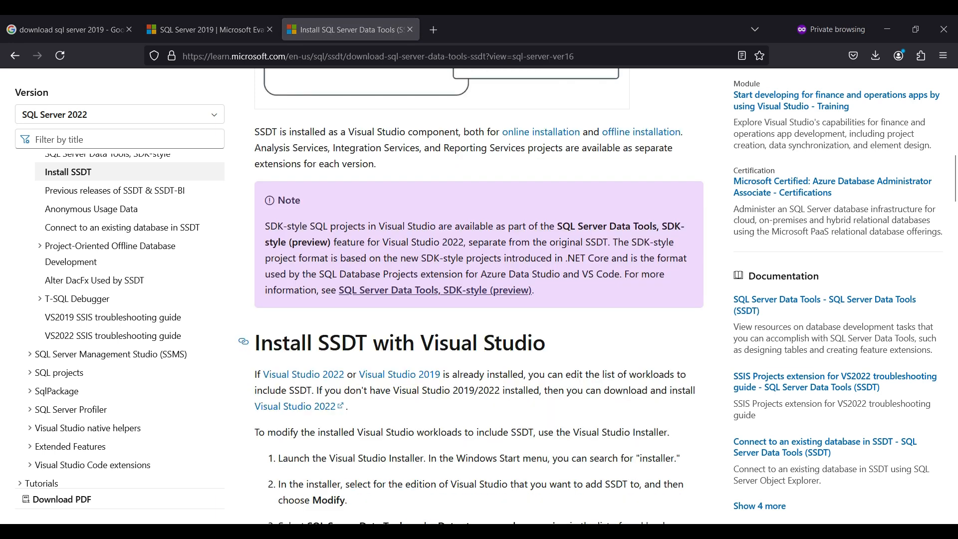
right_click(419, 375)
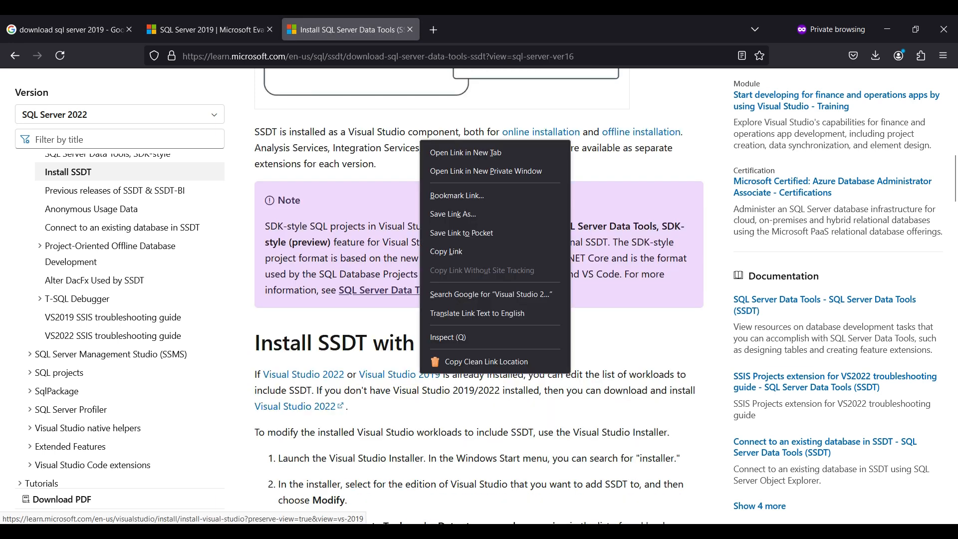
click(466, 152)
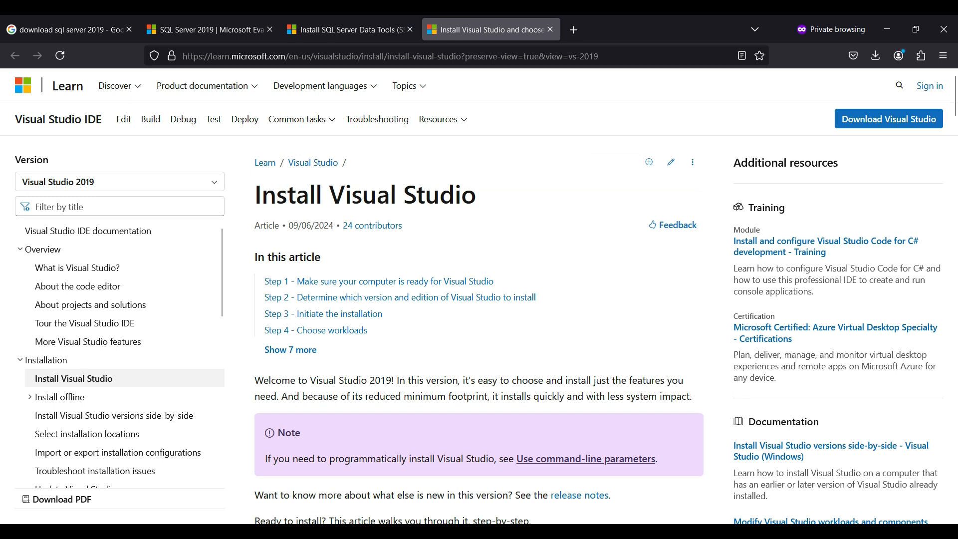
Try to download Visual Studio 2019 from the older downloads page linked in the installation guide
scroll(479, 296, down, 7)
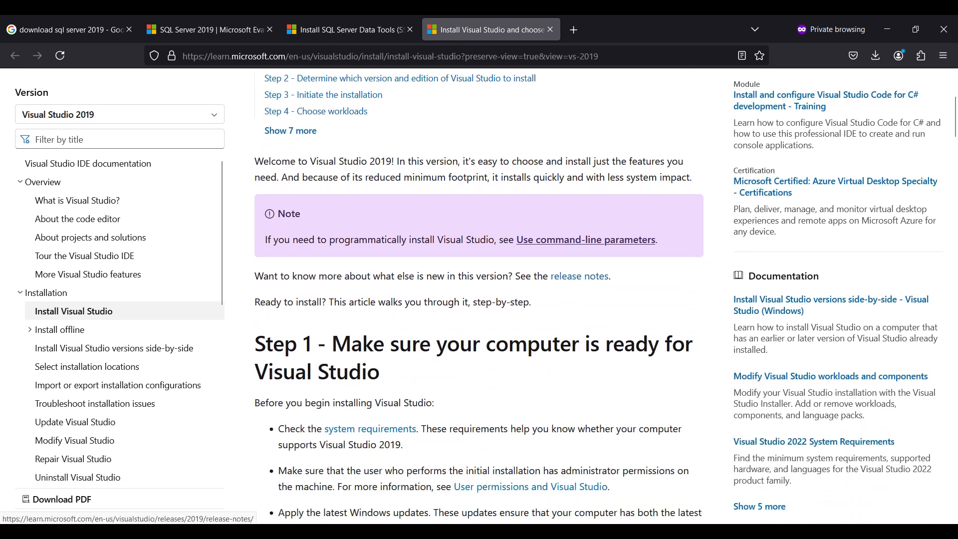
scroll(479, 297, down, 4)
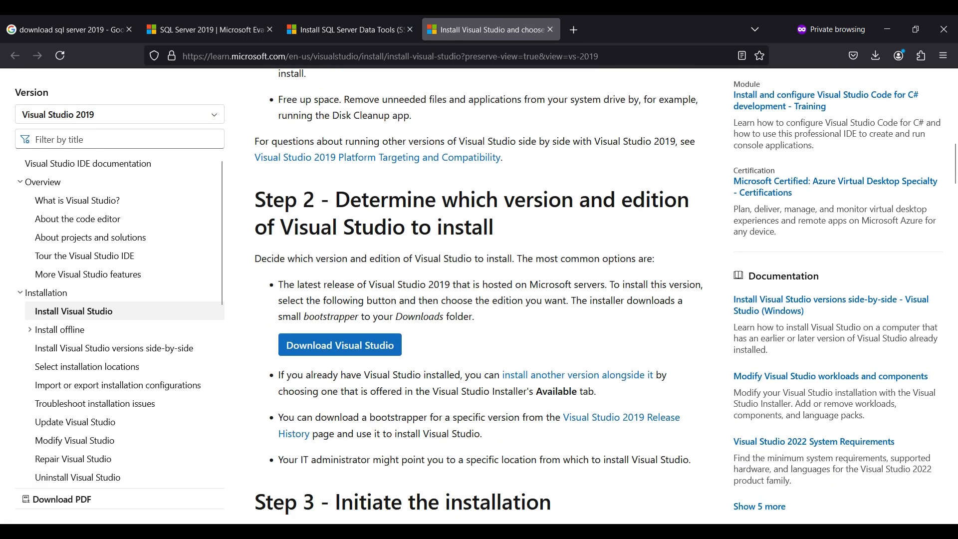
click(339, 337)
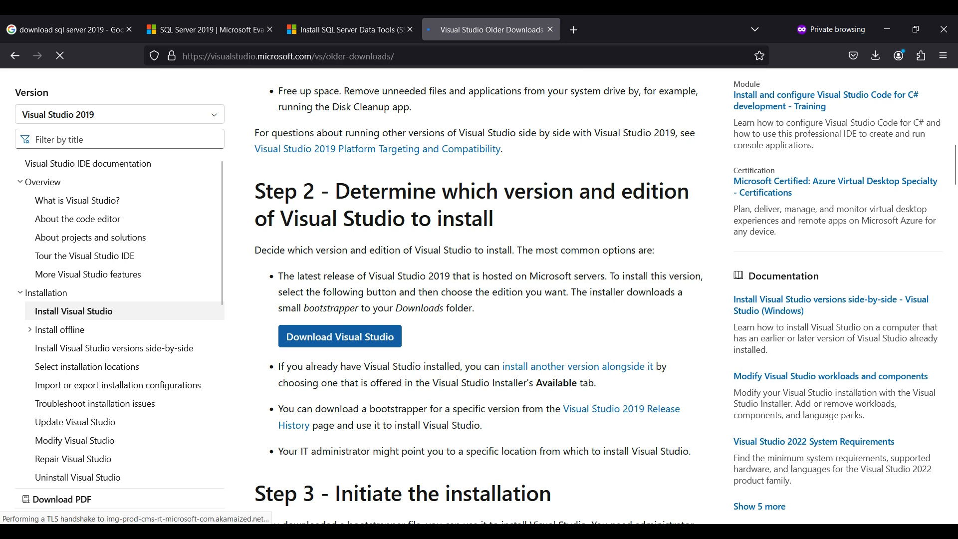
key(alt)
scroll(479, 299, down, 5)
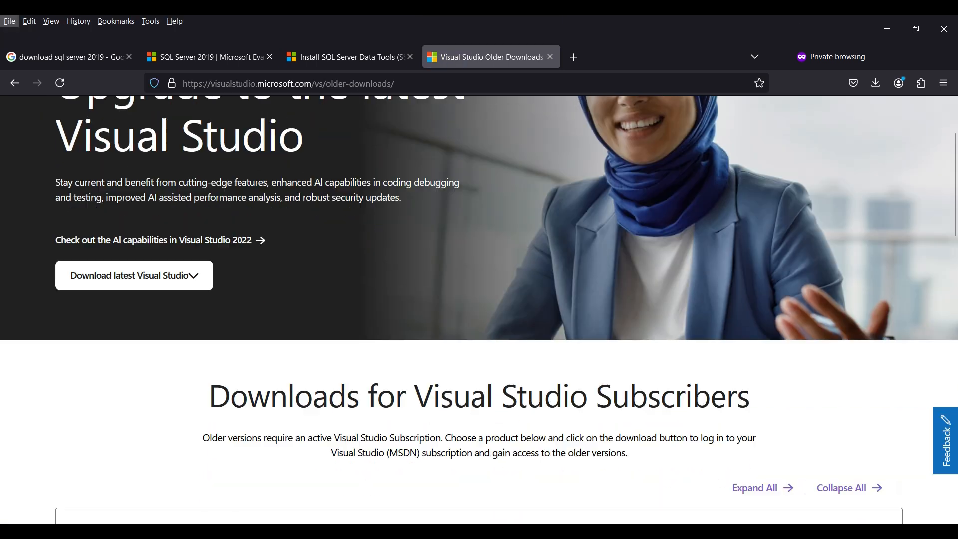
key(alt)
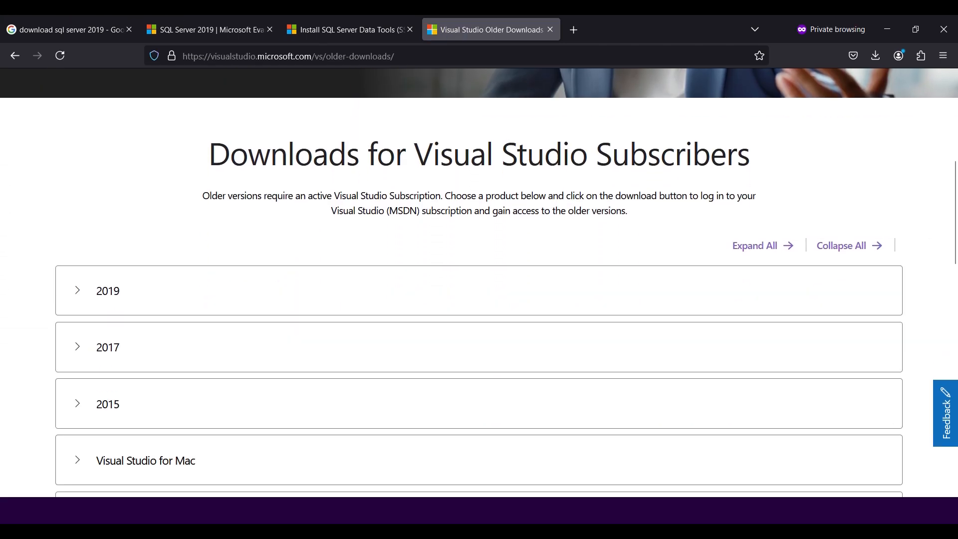
click(108, 291)
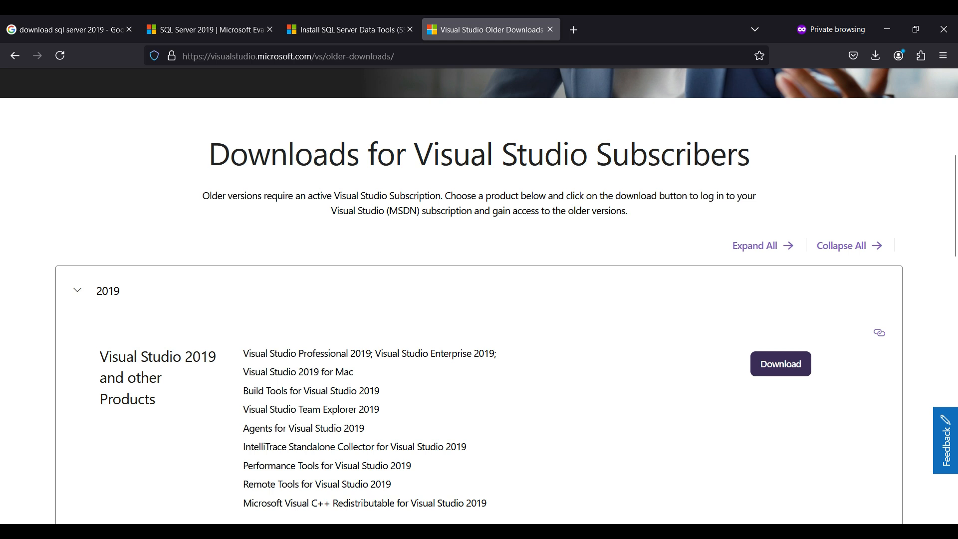
click(780, 364)
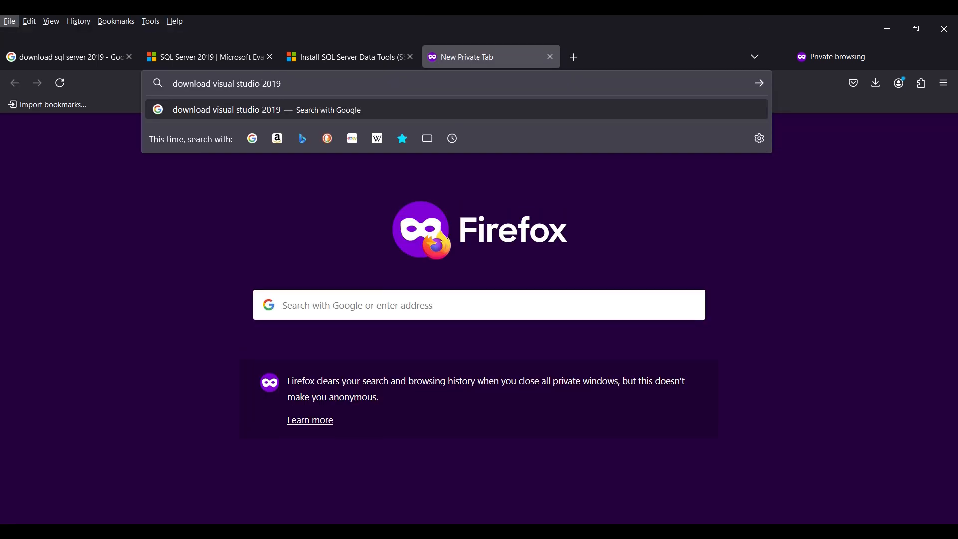
Search the web for "download visual studio 2019" in a new tab
key(Return)
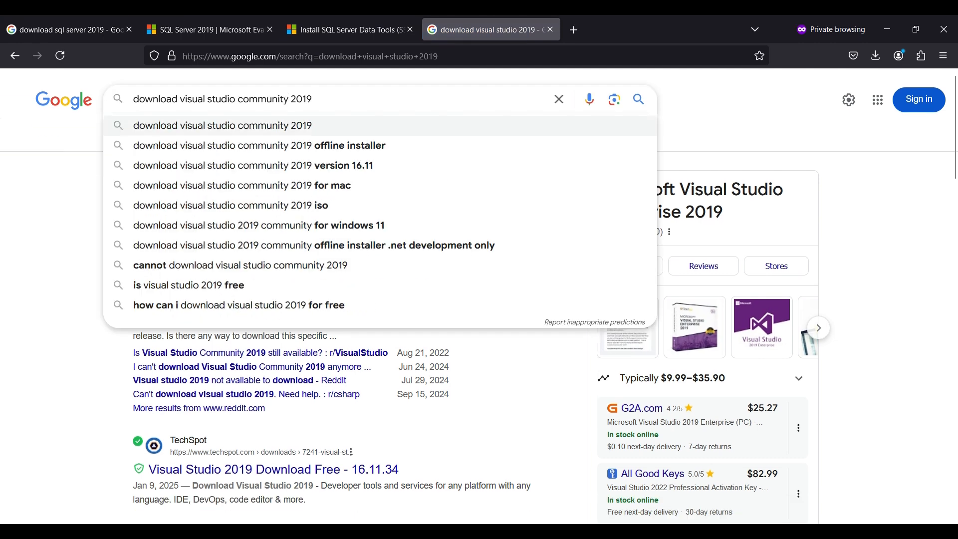
Search the web for "download visual studio community 2019" and open the TechSpot Visual Studio 2019 download page in a new tab
key(Return)
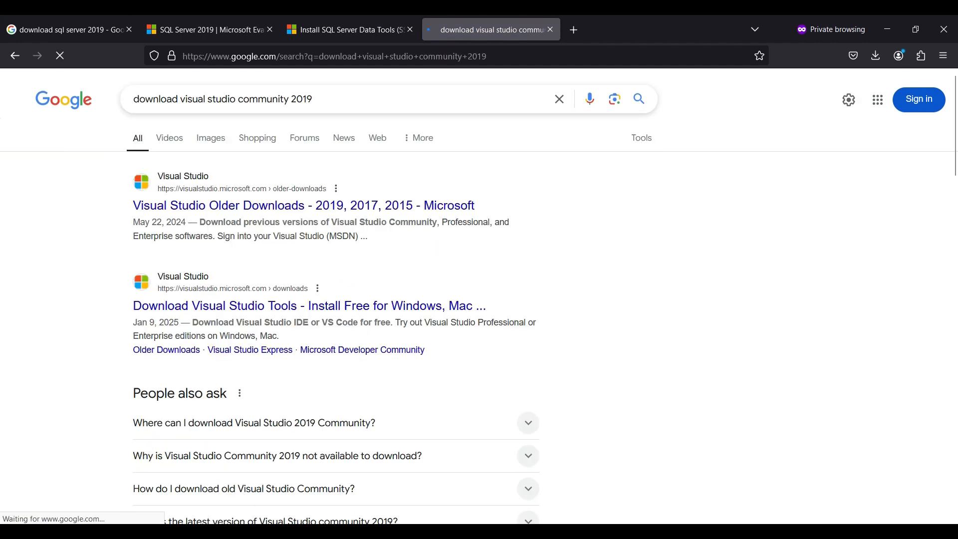
scroll(322, 327, down, 10)
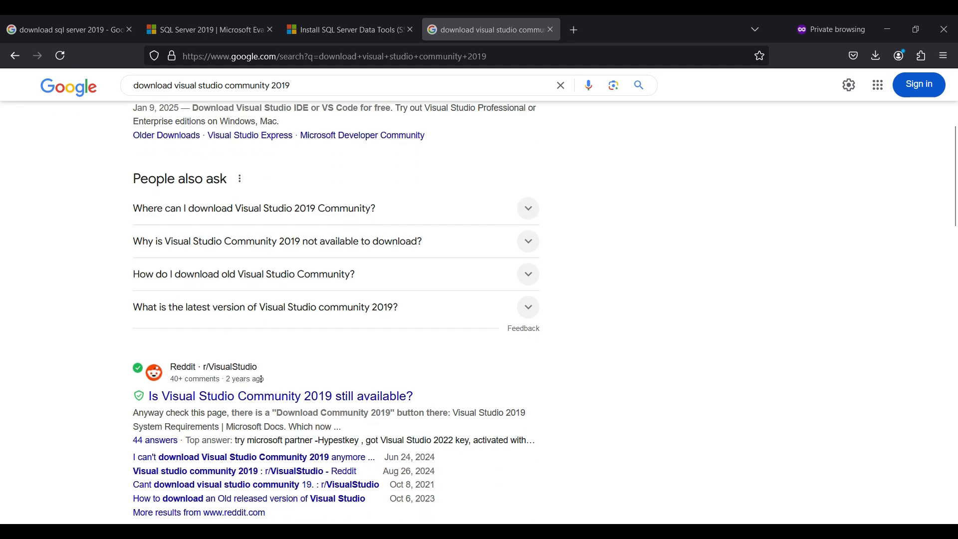
right_click(322, 327)
click(367, 104)
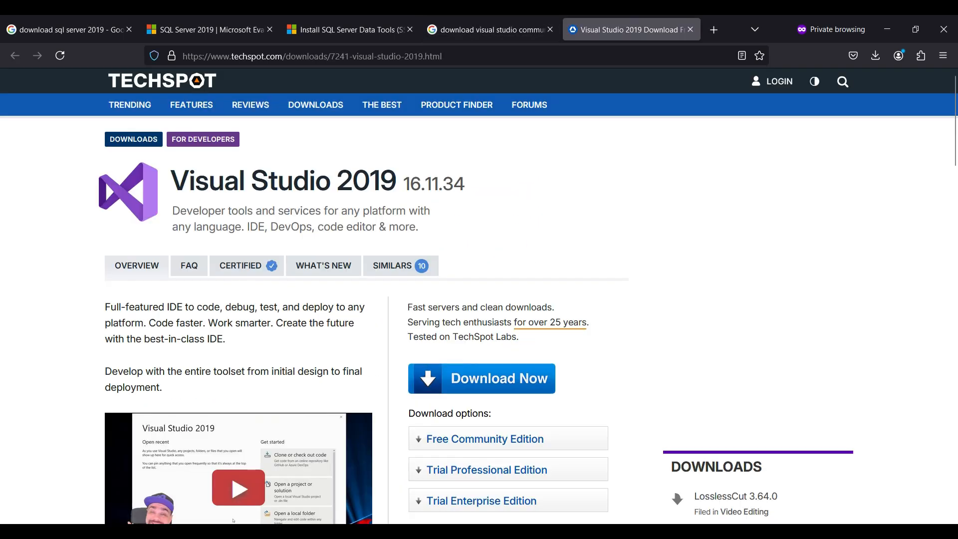
Download the Free Community Edition, run vs_Community2019.exe and install Visual Studio Community 2019 with the Data storage and processing workload
click(485, 439)
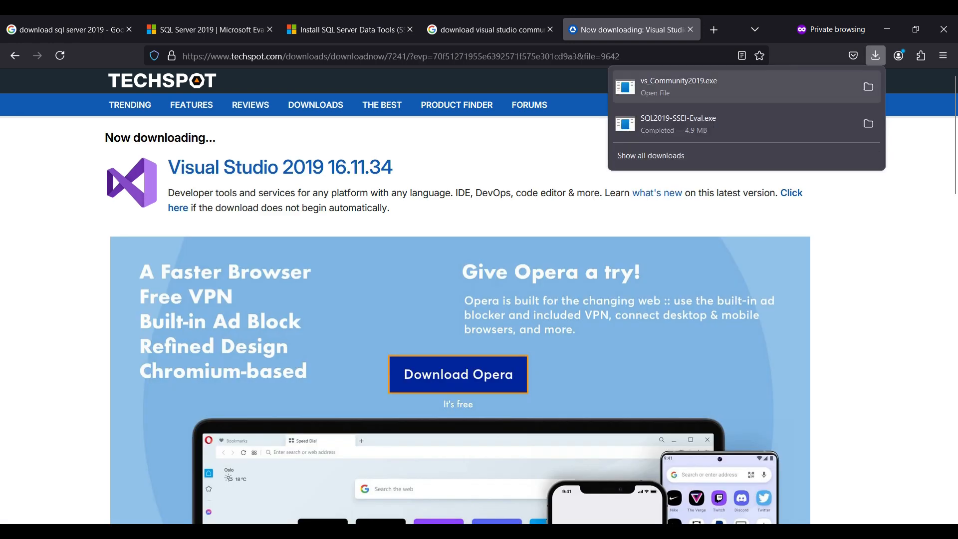
click(721, 90)
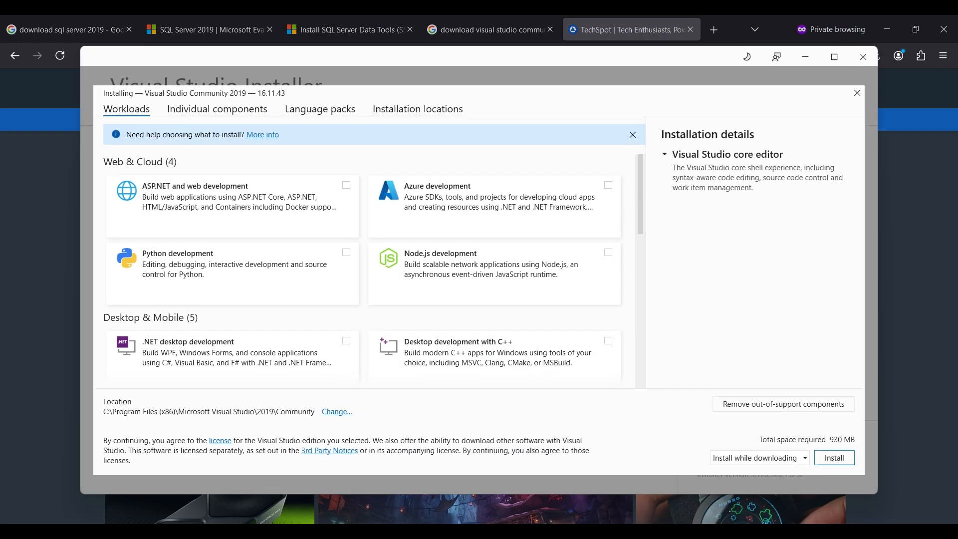
scroll(379, 247, down, 7)
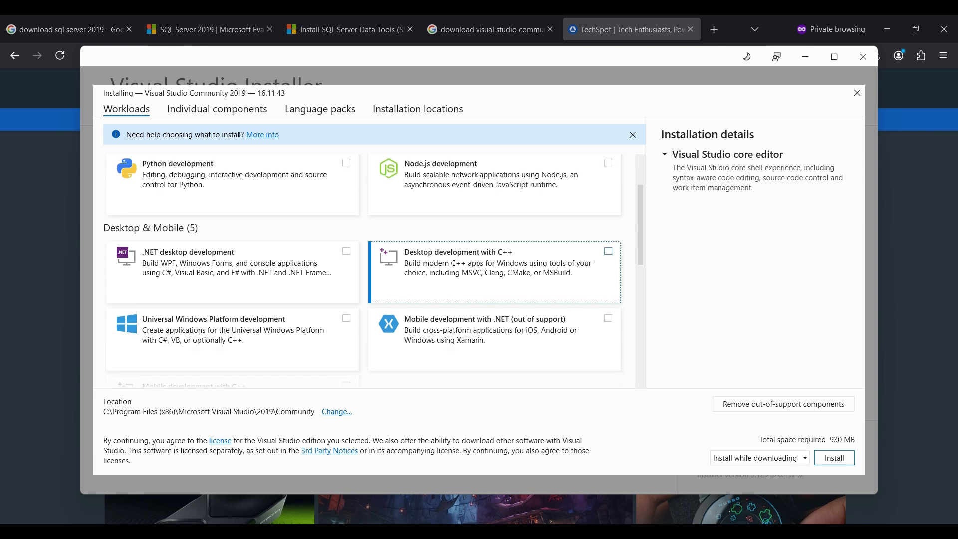
scroll(379, 247, down, 2)
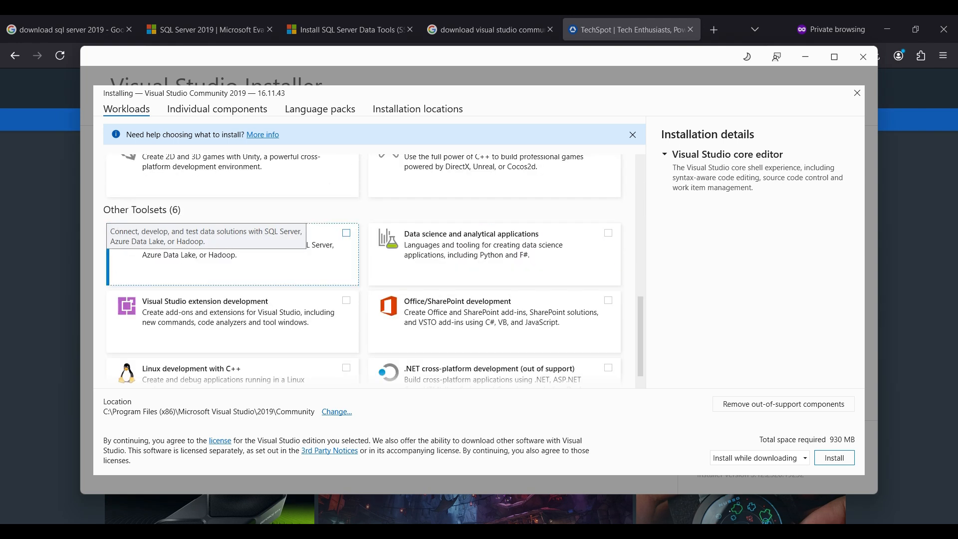
click(347, 233)
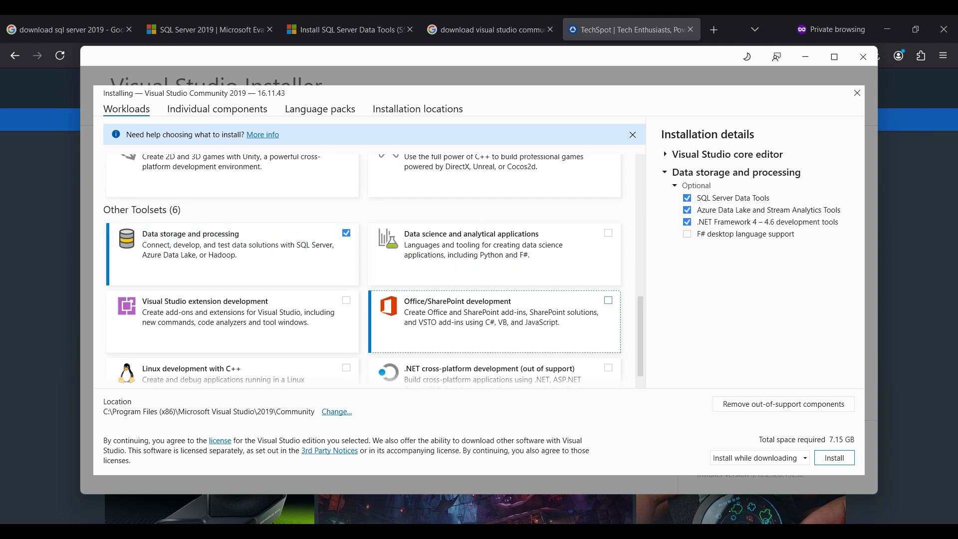
scroll(494, 299, down, 1)
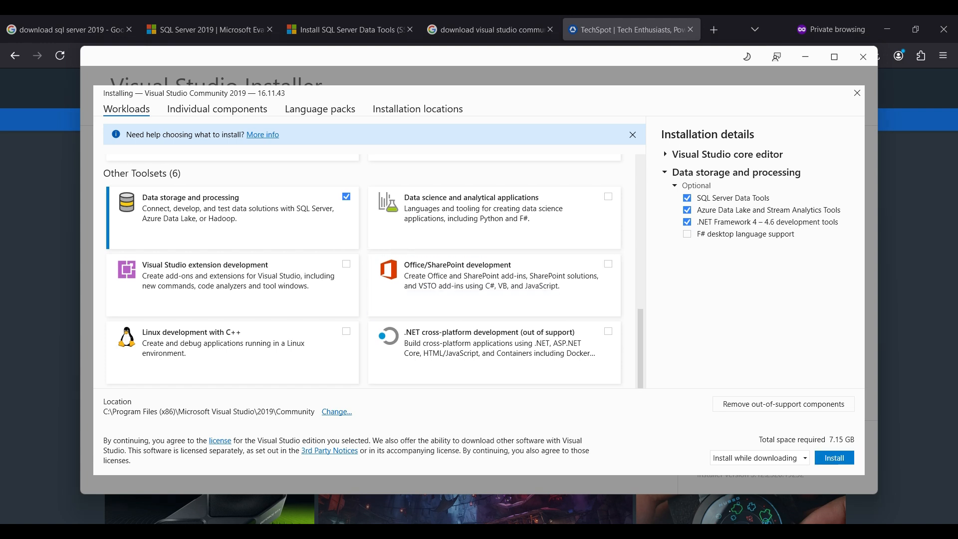
click(834, 457)
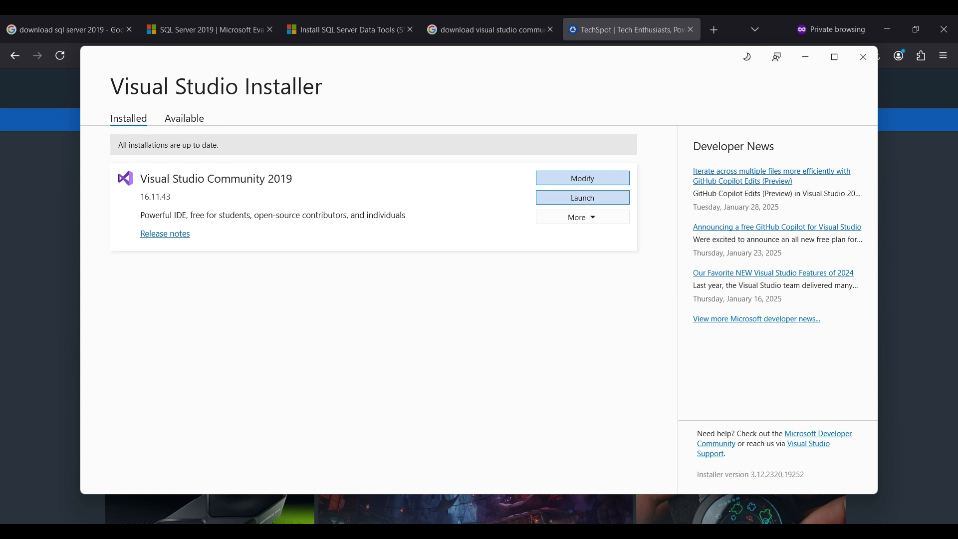
Launch Visual Studio Community 2019, skipping the sign-in and keeping the General development settings
click(582, 197)
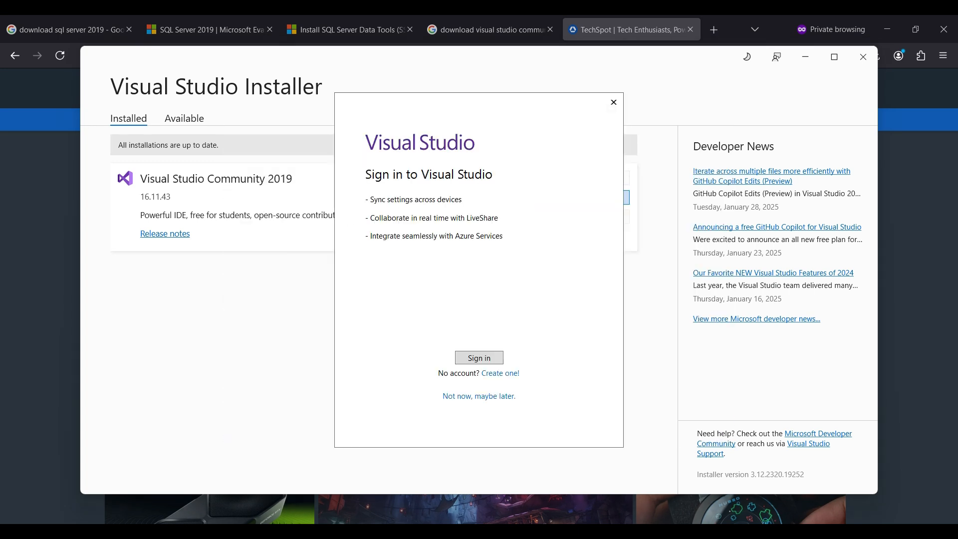
click(479, 396)
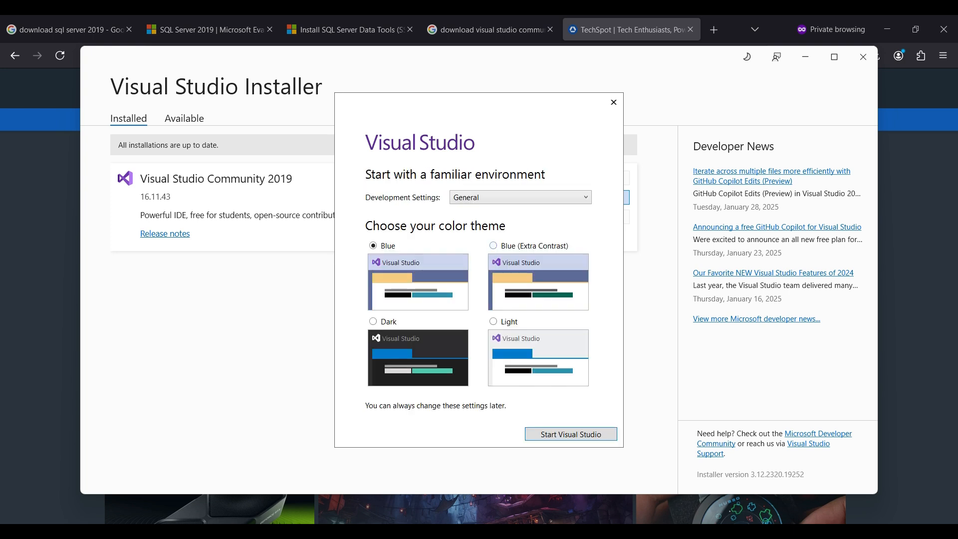
click(571, 434)
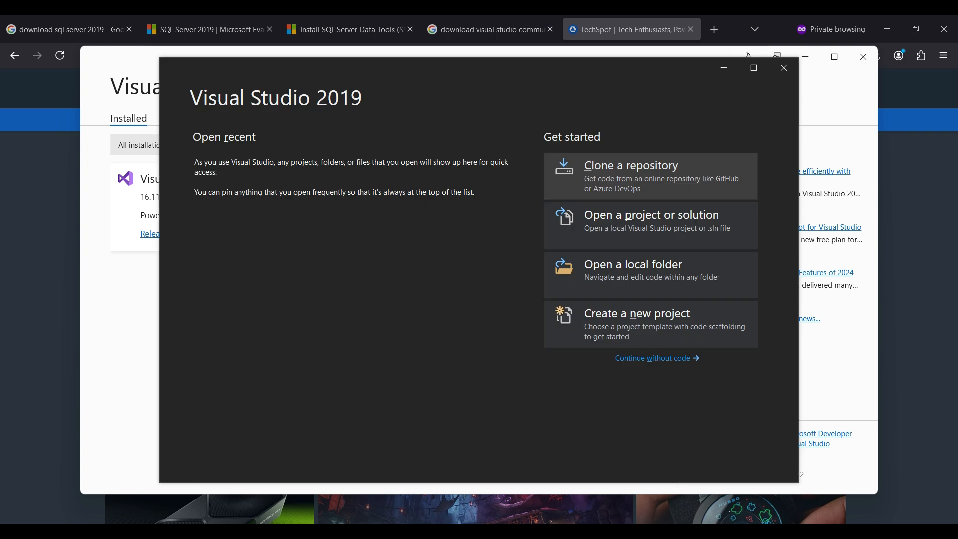
Create a new project from the Blank Solution template with the name Solution1
click(643, 314)
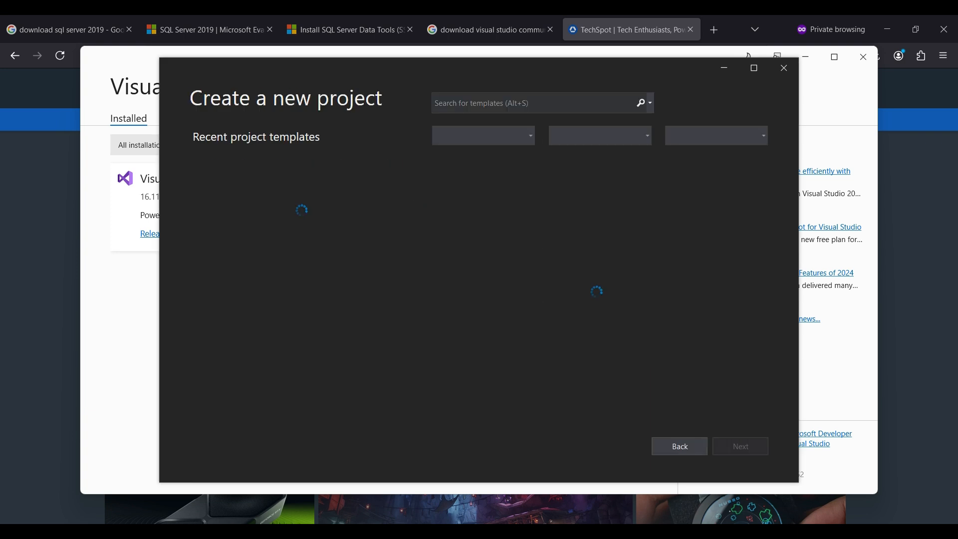
click(643, 314)
click(740, 446)
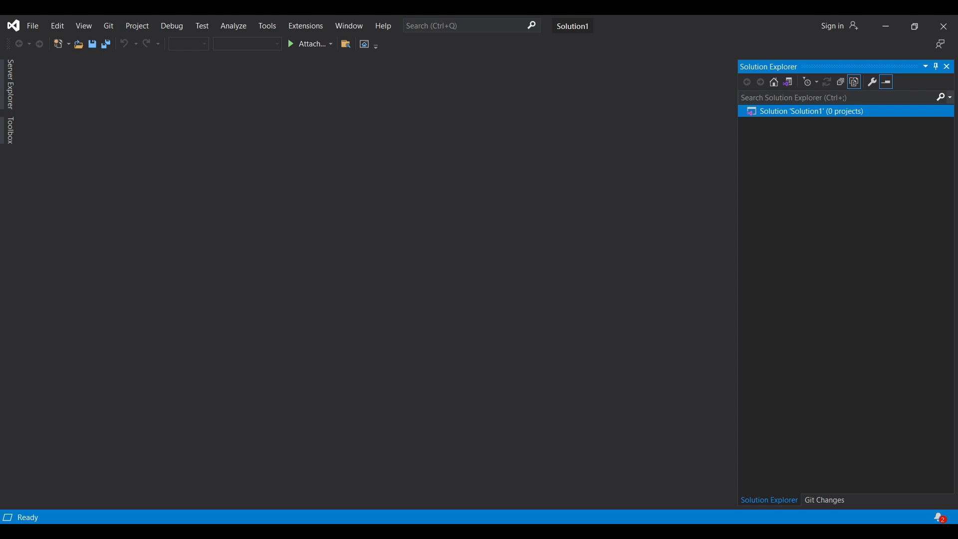
Open the extension manager and search the online extensions for "ssis"
click(306, 25)
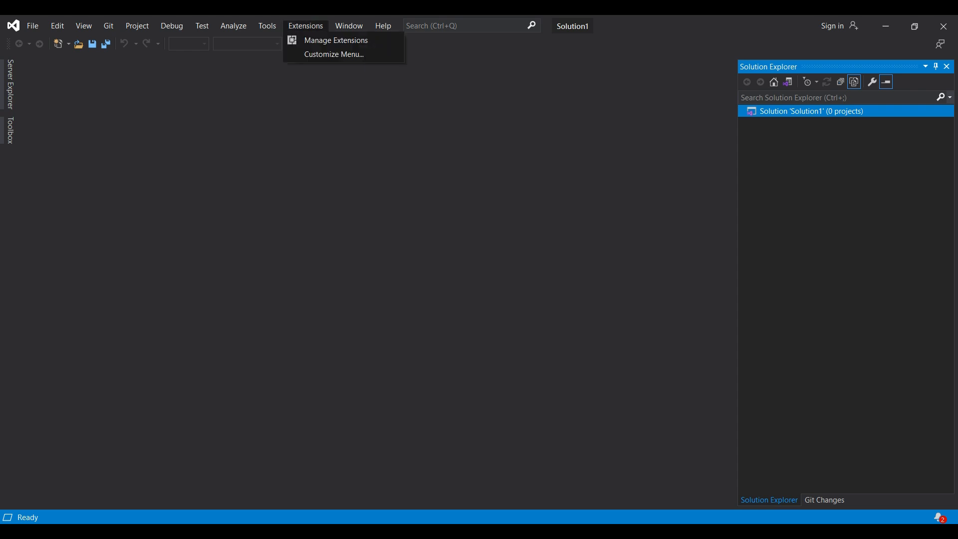
click(335, 40)
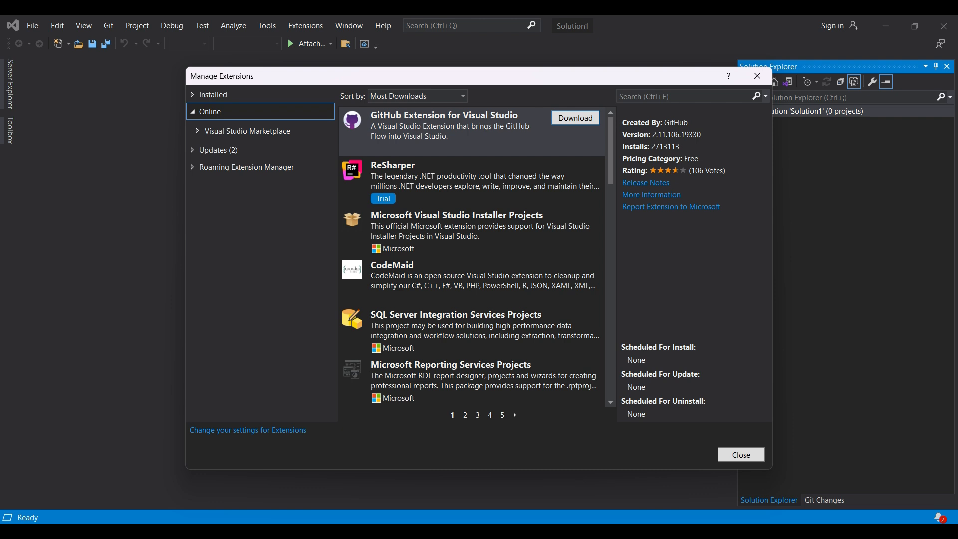
key(ctrl+e)
text(ssis)
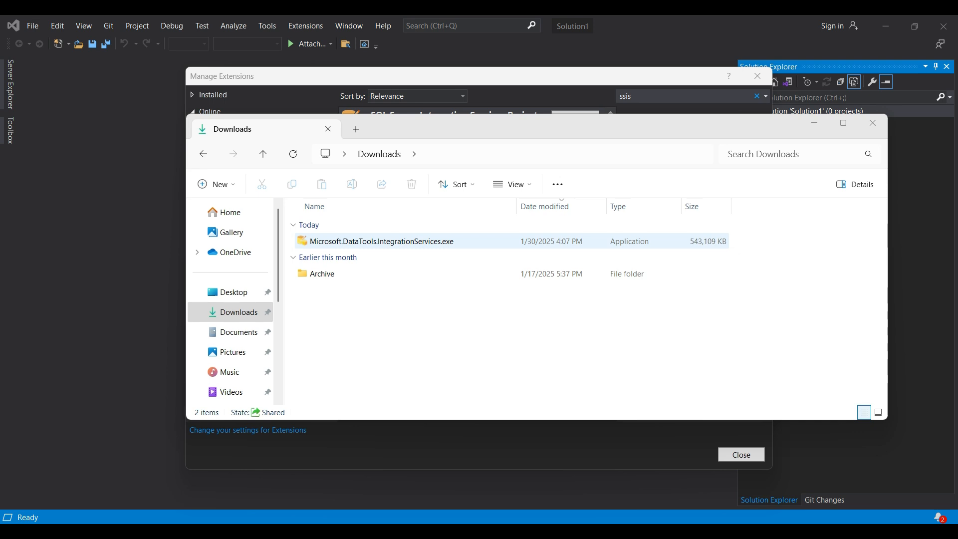
Install SQL Server Integration Services Projects into Visual Studio Community 2019 by running Microsoft.DataTools.IntegrationServices.exe in English, and minimize the Downloads window
double_click(382, 241)
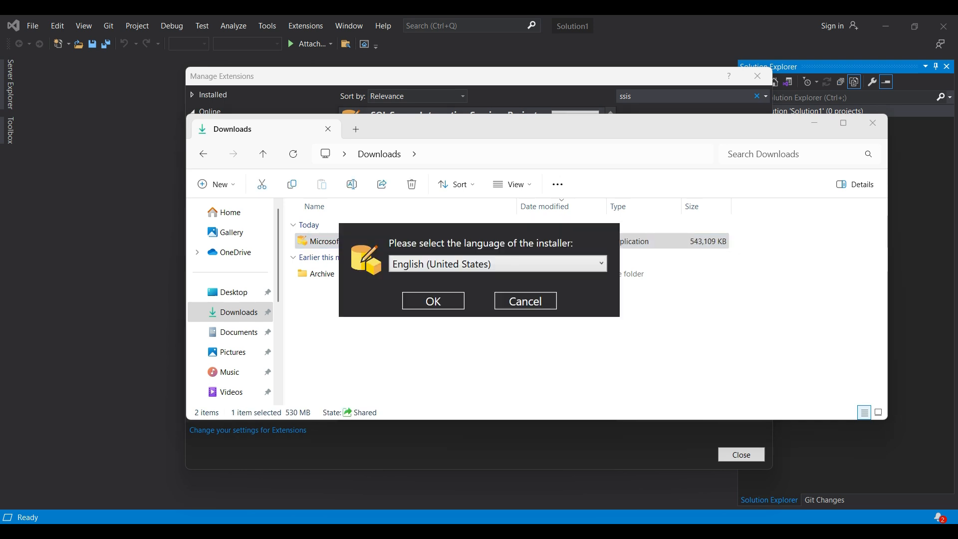
key(Return)
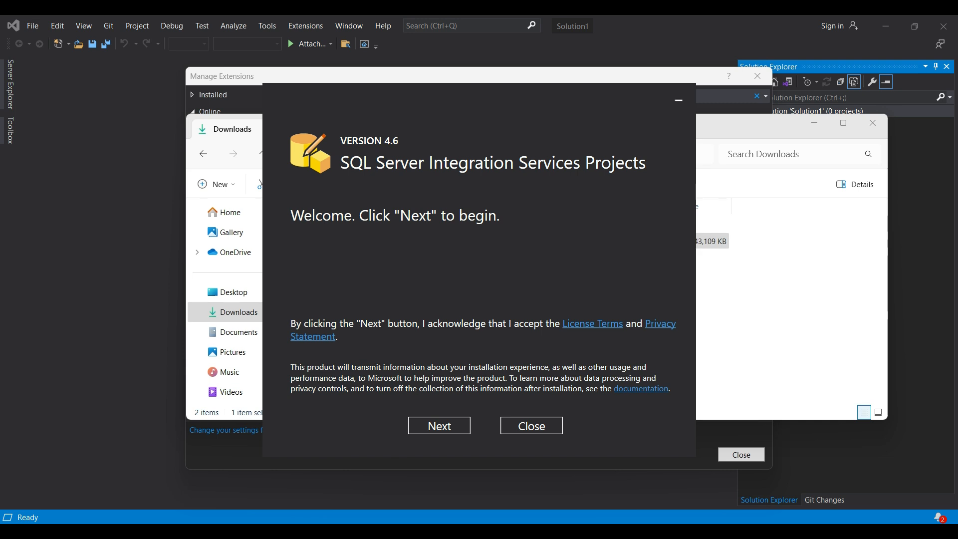
key(Return)
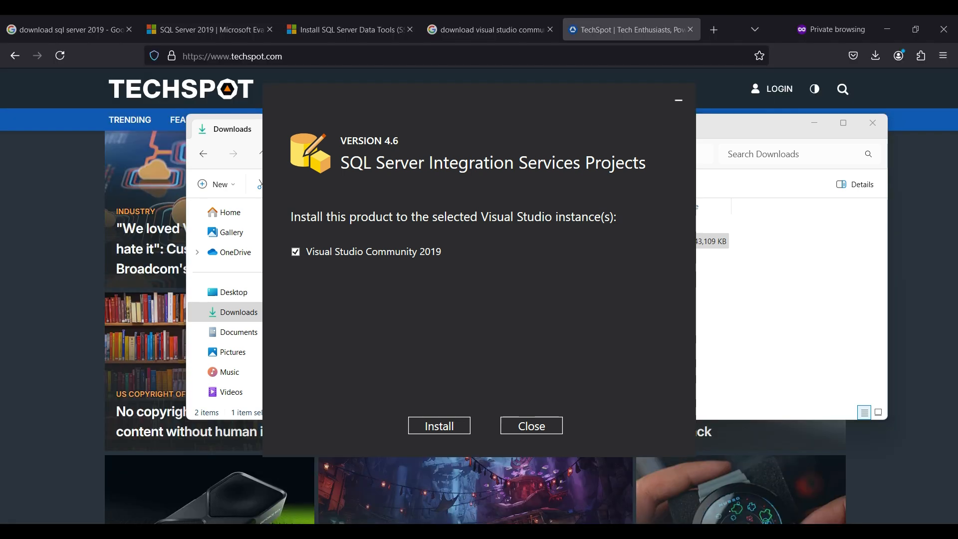
key(Return)
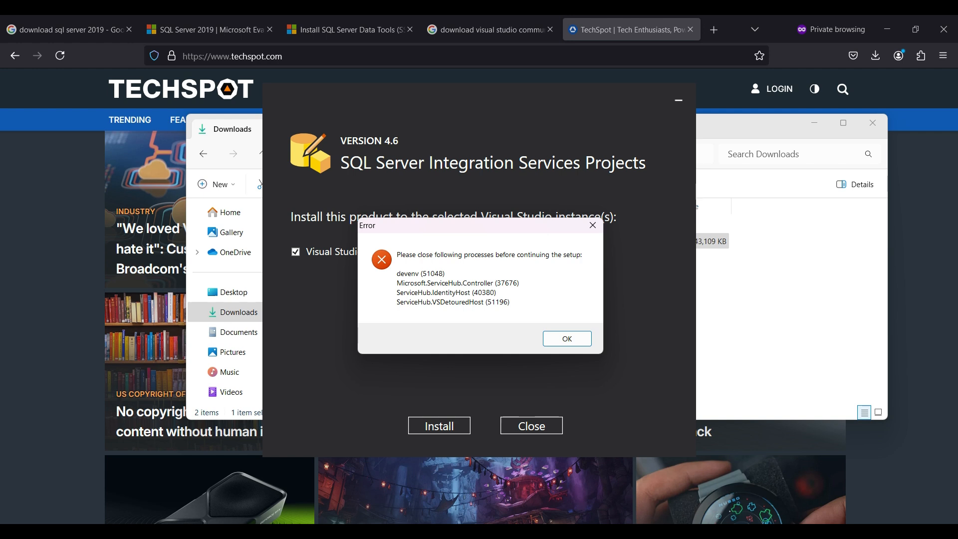
key(Return)
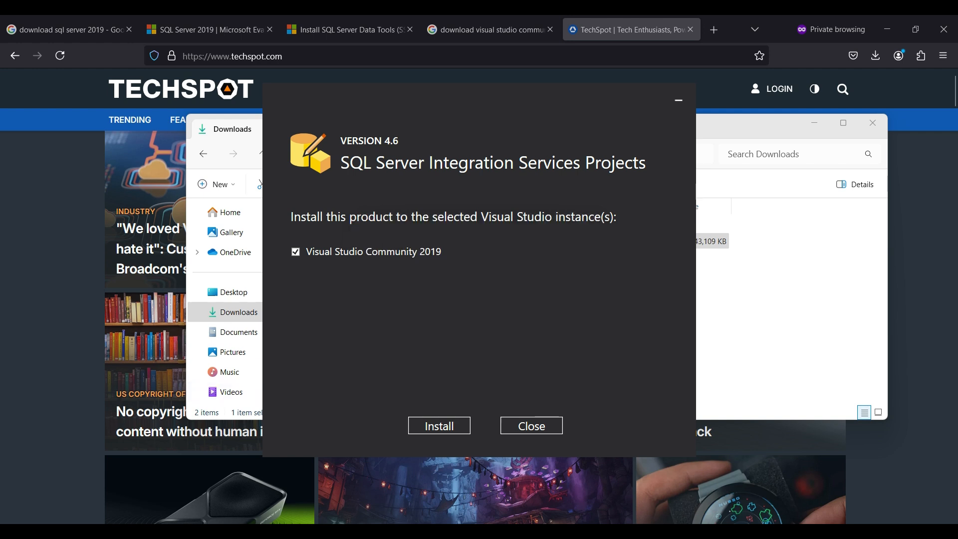
key(Return)
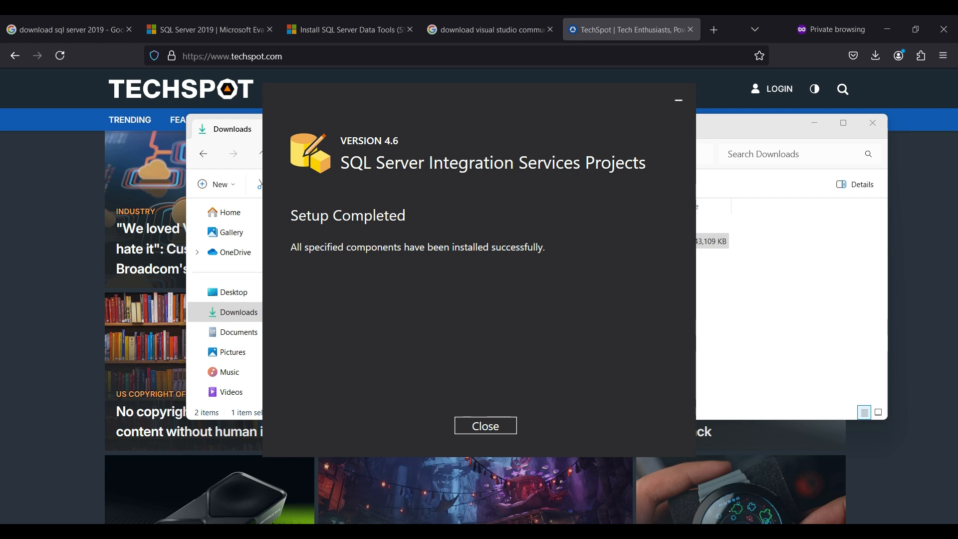
key(Return)
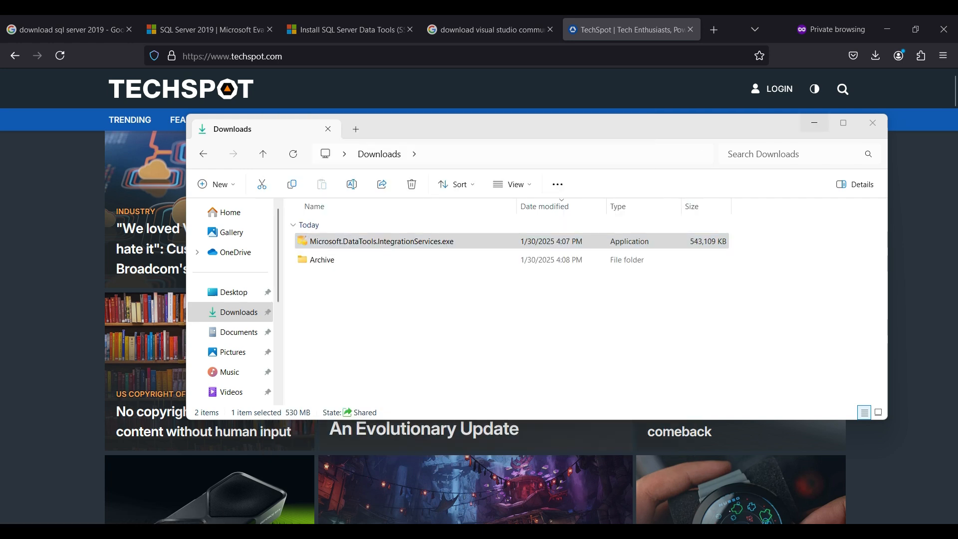
click(814, 124)
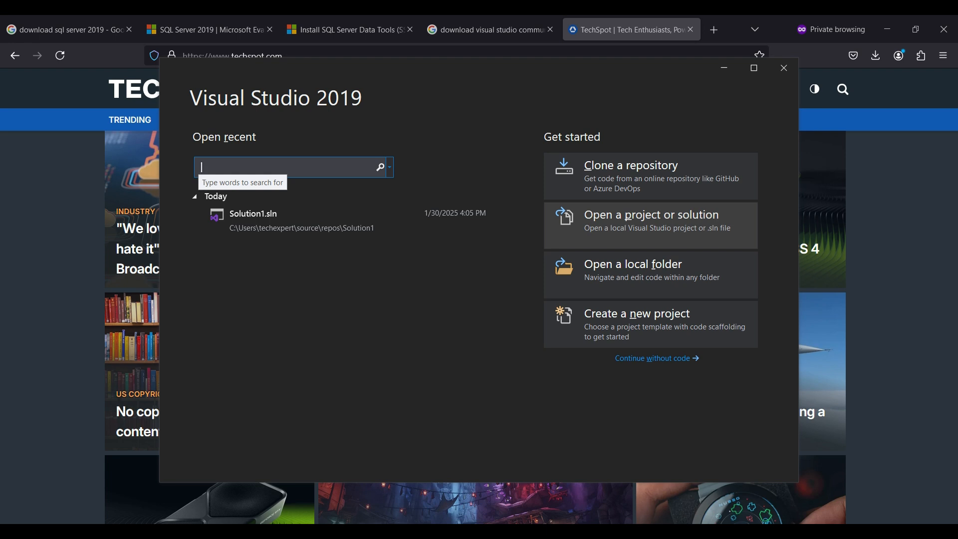
Reopen the recent Solution1.sln and view the installed extensions in the extension manager
click(253, 214)
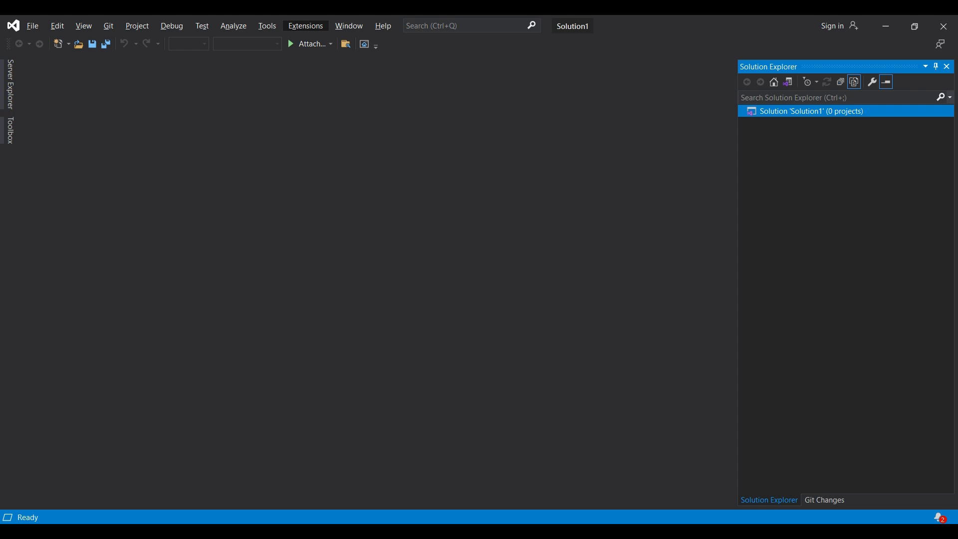
click(305, 26)
click(321, 39)
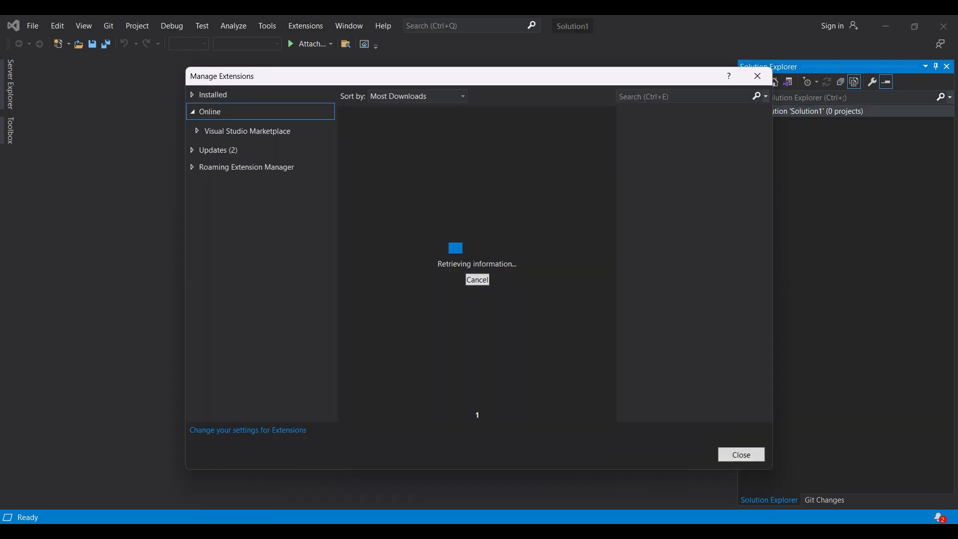
click(213, 95)
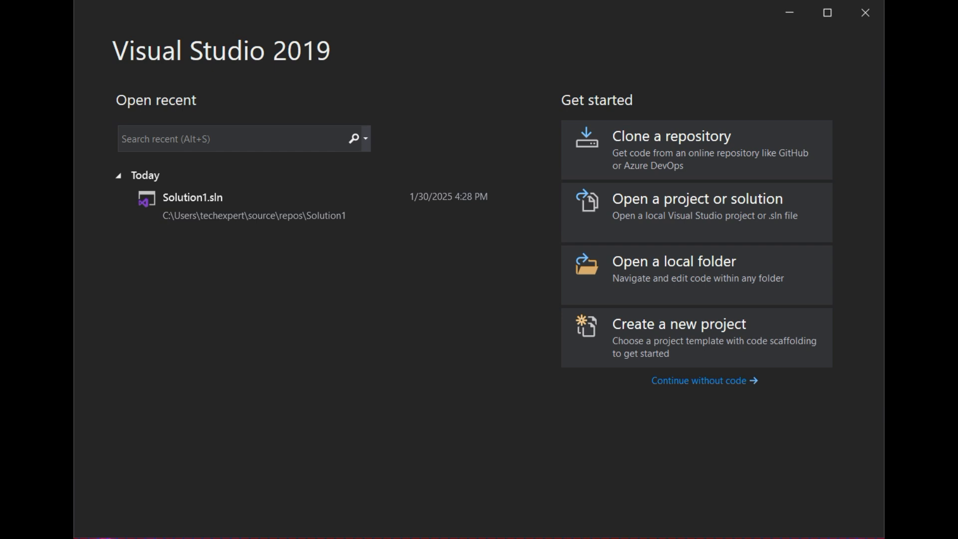
Create Integration Services Project1 from the Integration Services Project template and select the FTP Task in the SSIS Toolbox
click(678, 327)
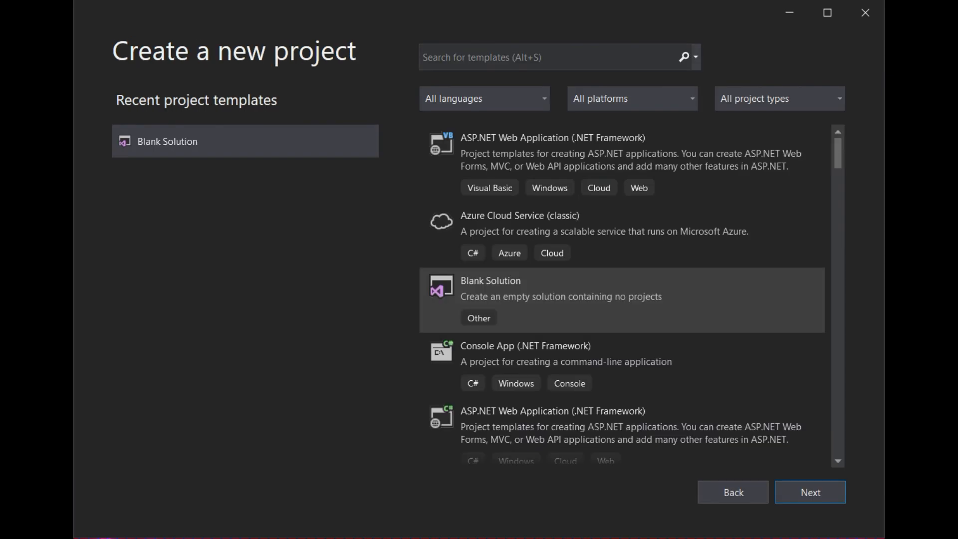
click(519, 57)
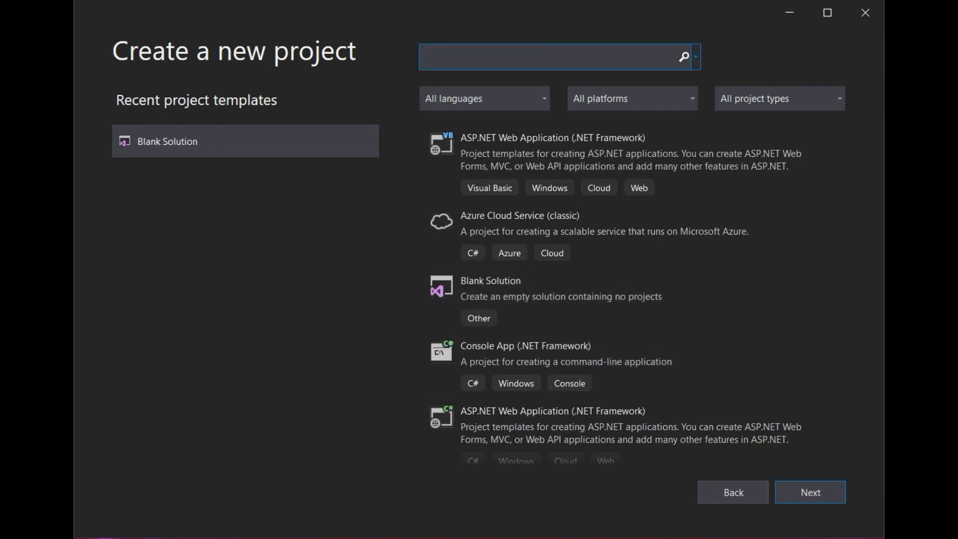
text(integratino)
click(599, 167)
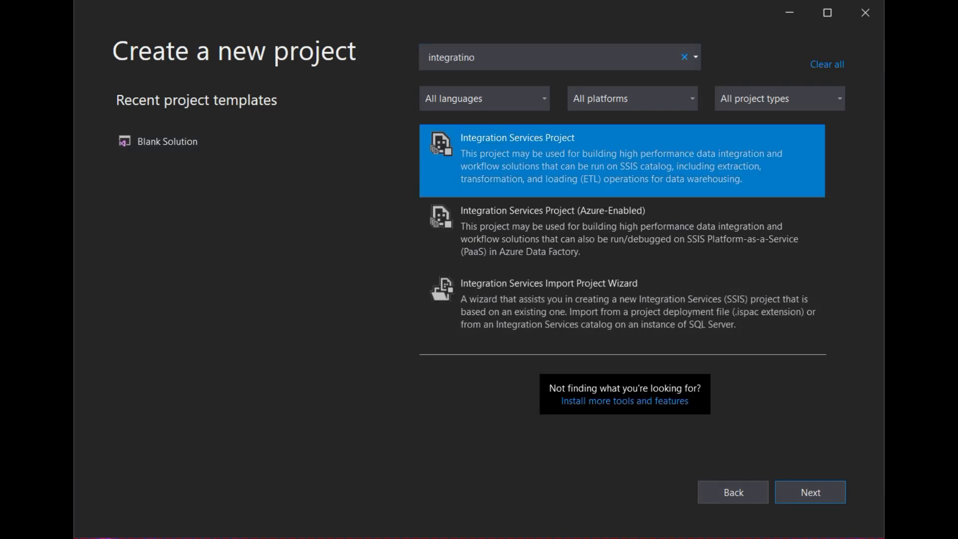
key(Return)
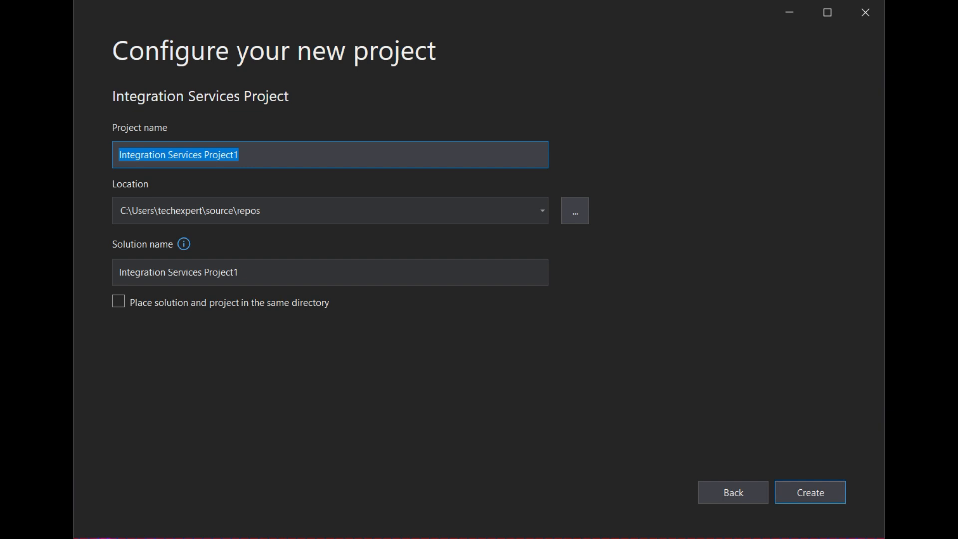
key(Return)
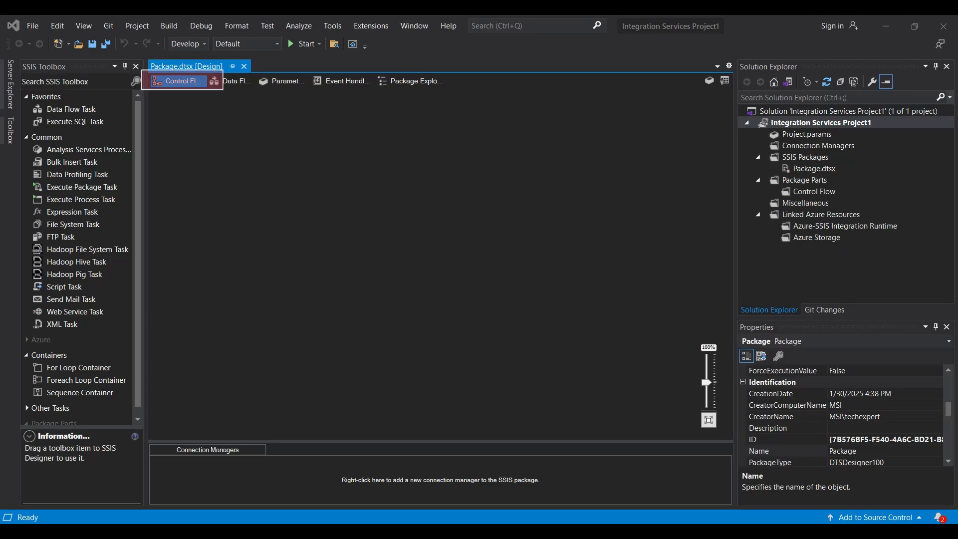
click(81, 237)
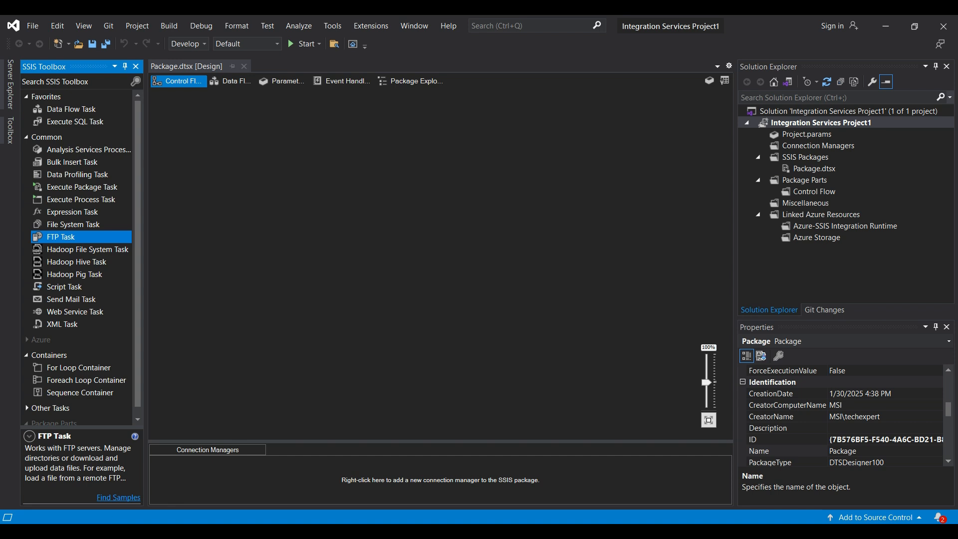
Add an FTP Task to the package's control flow and start a new FTP connection for it in its editor
drag(81, 237, 319, 150)
right_click(319, 150)
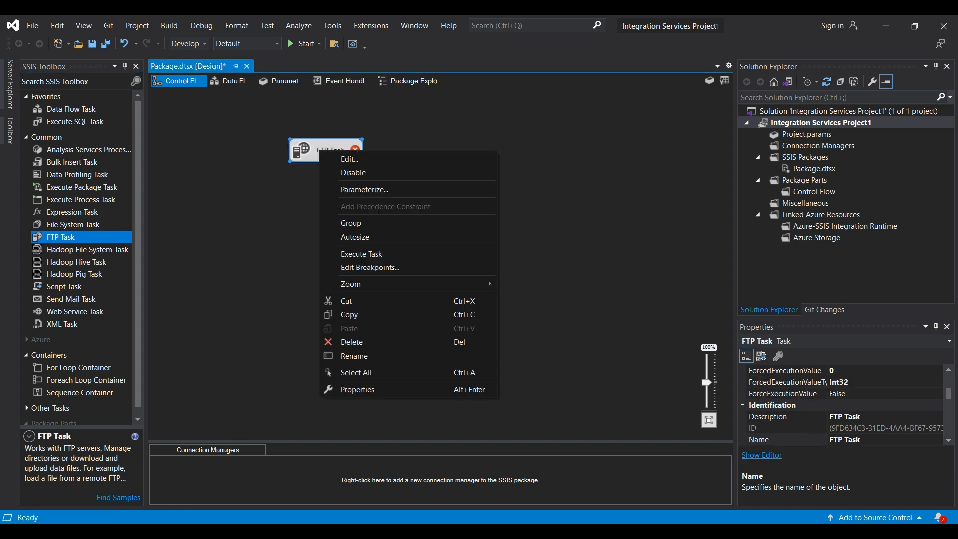
click(349, 158)
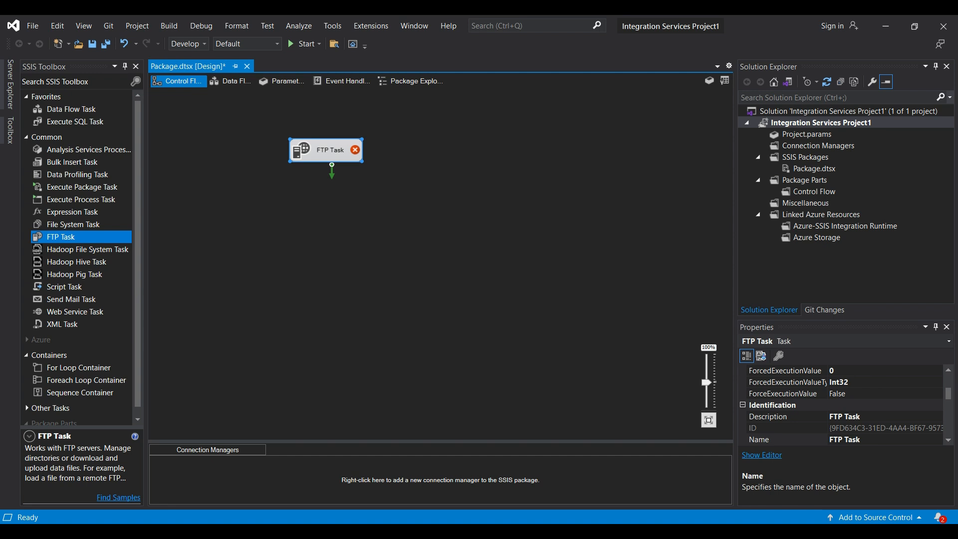
click(574, 167)
click(675, 167)
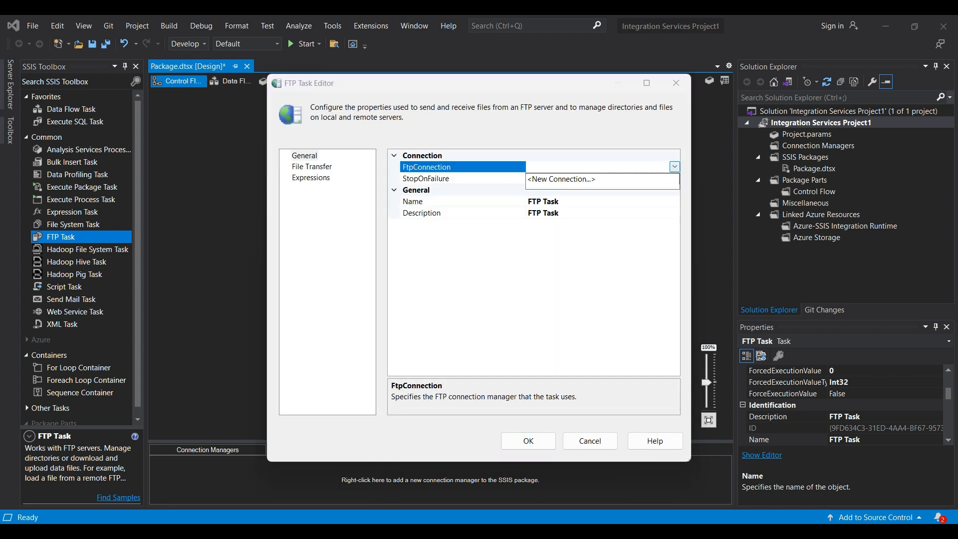
click(579, 179)
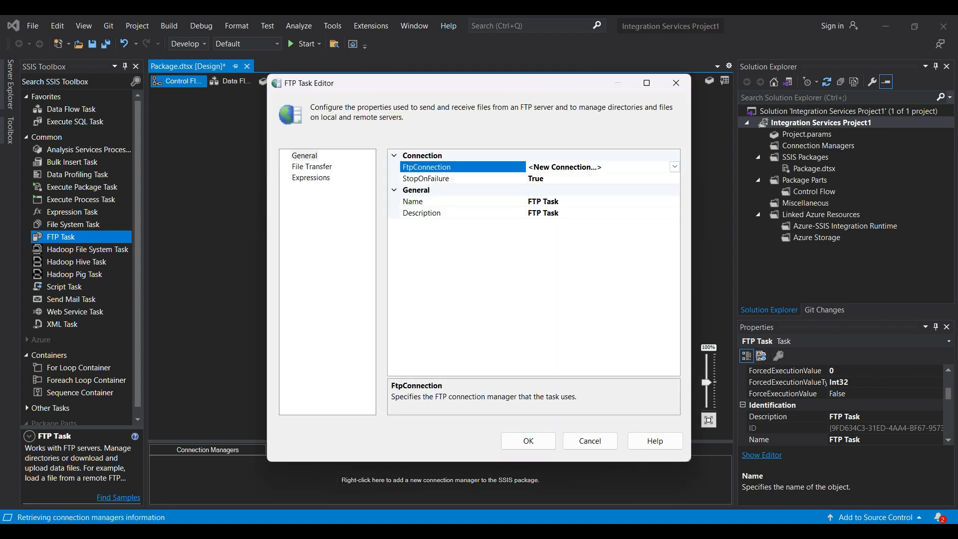
Configure the FTP connection with server 192.168.0.130, port 21, the account's user name and password, then test and accept it
key(ctrl+v)
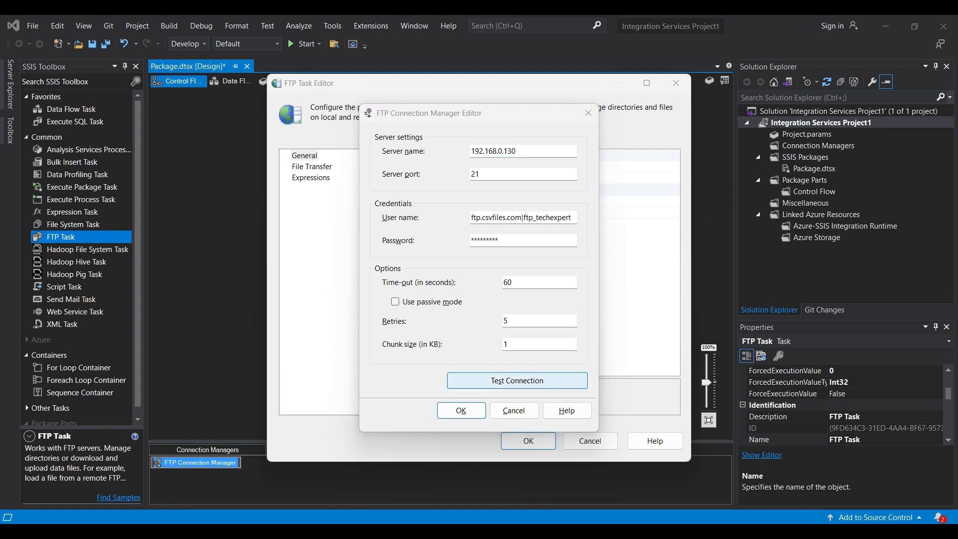
click(517, 380)
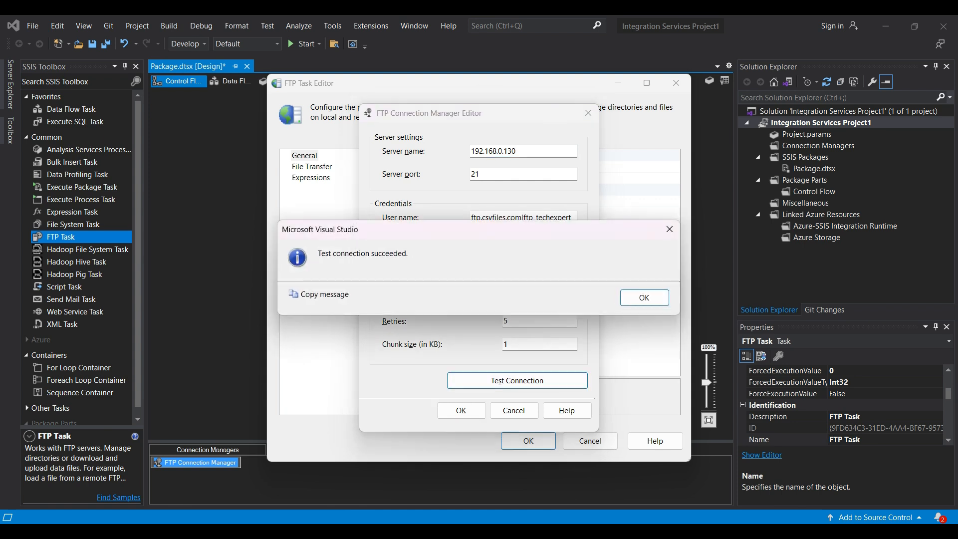
key(Return)
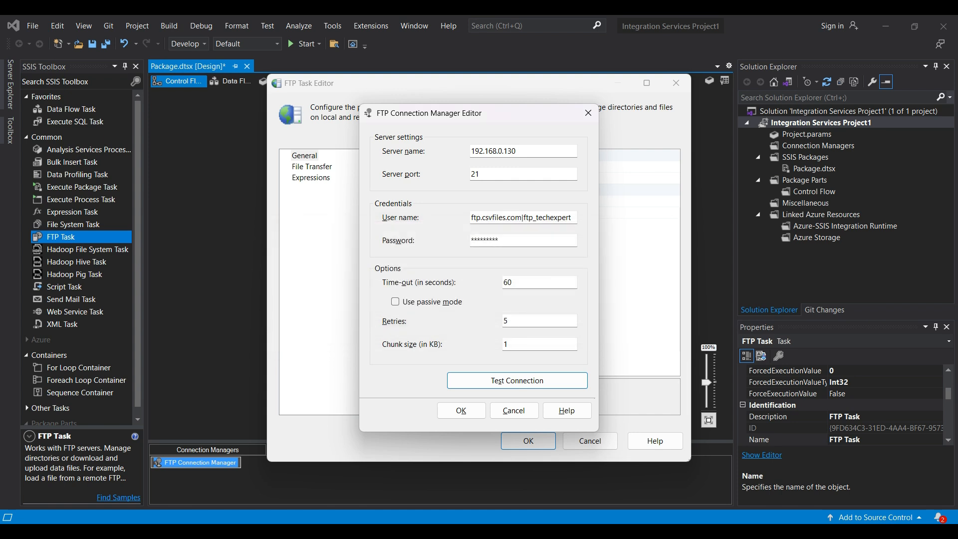
click(461, 410)
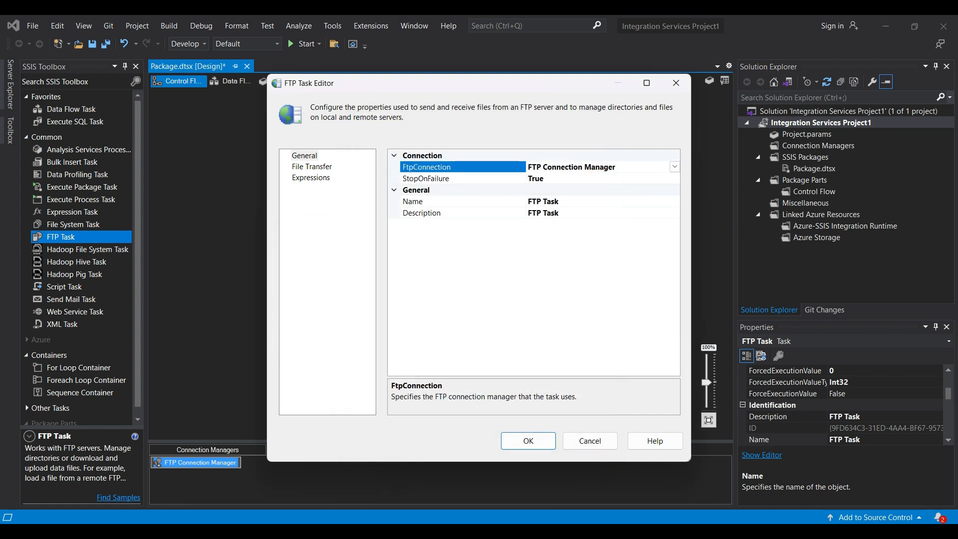
Set the FTP Task's file transfer operation to Receive files and accept the task settings
key(alt+Tab)
click(312, 167)
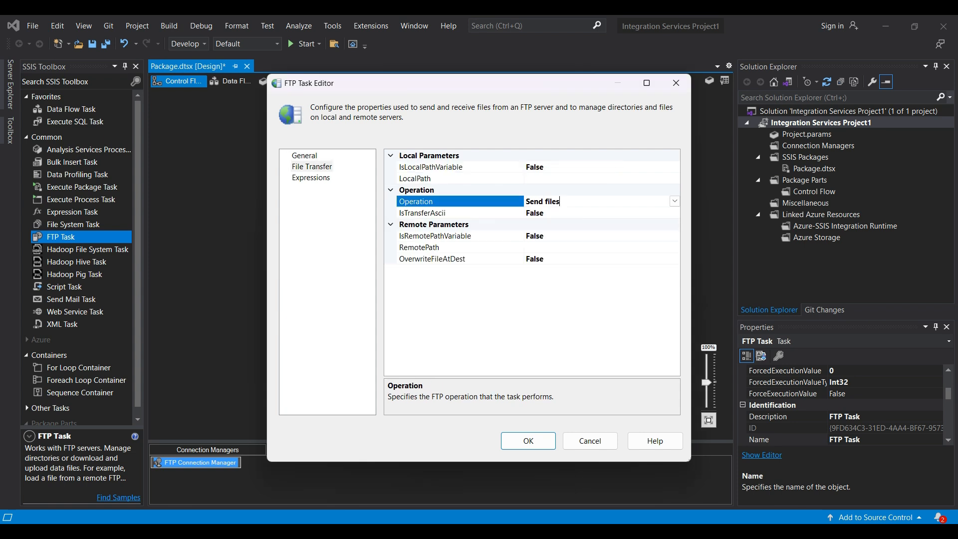
click(674, 201)
key(Down)
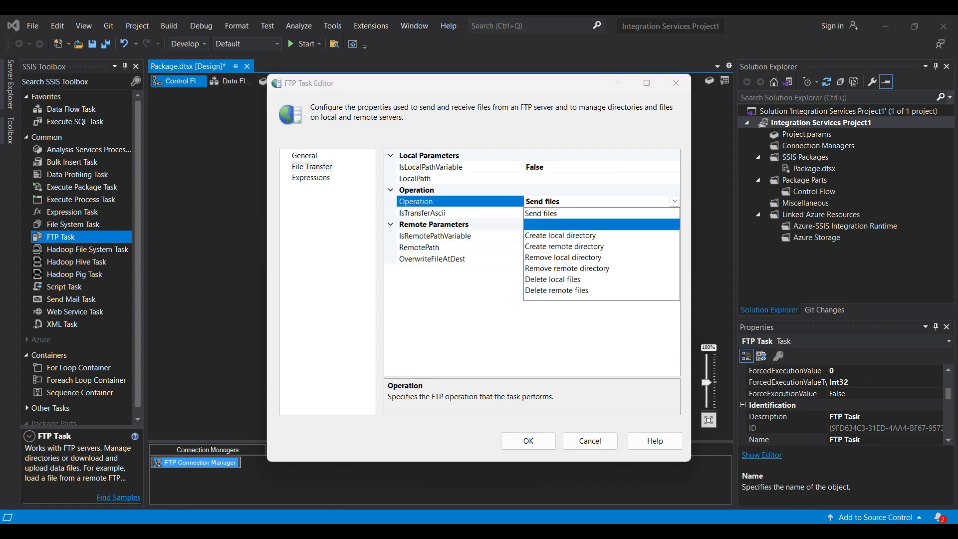
key(Return)
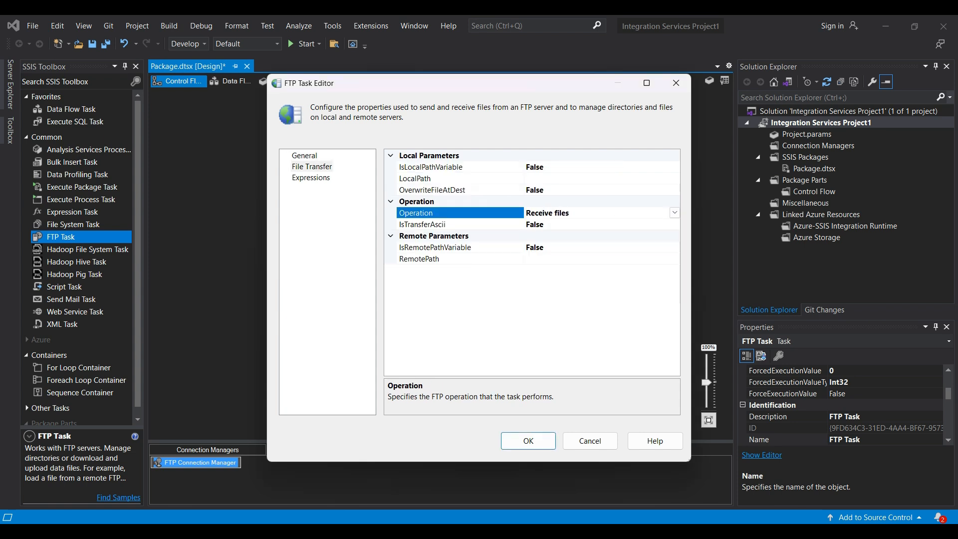
key(Return)
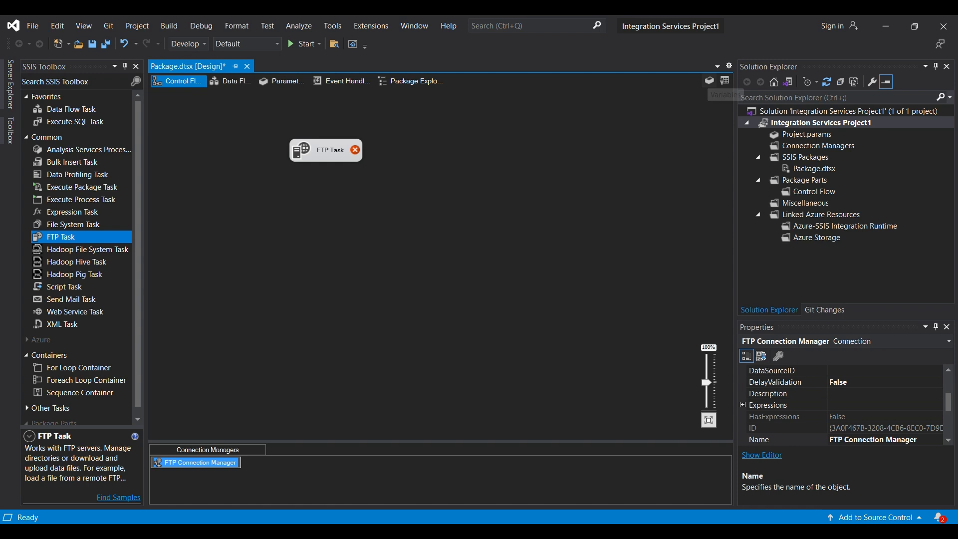
Add a package variable named LocalFolderName with the String data type
click(709, 80)
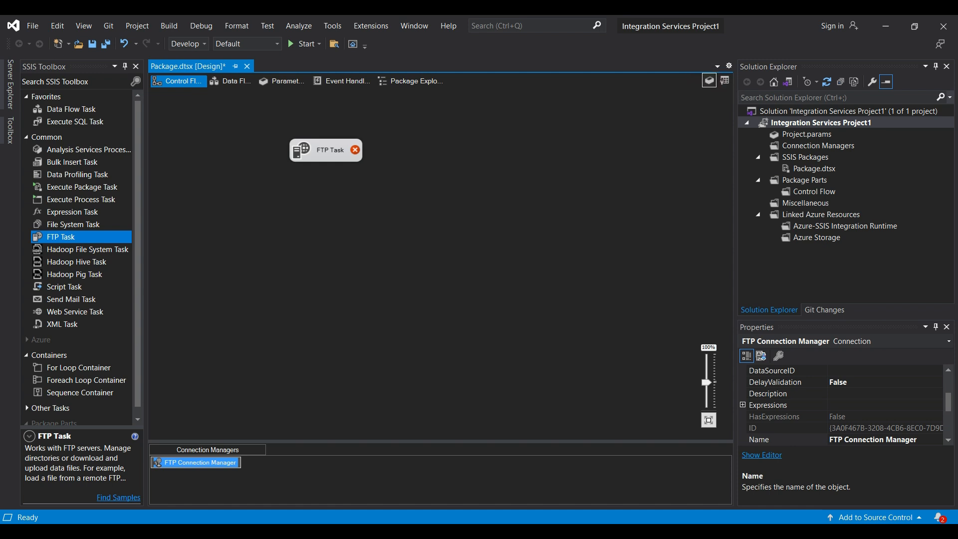
click(69, 78)
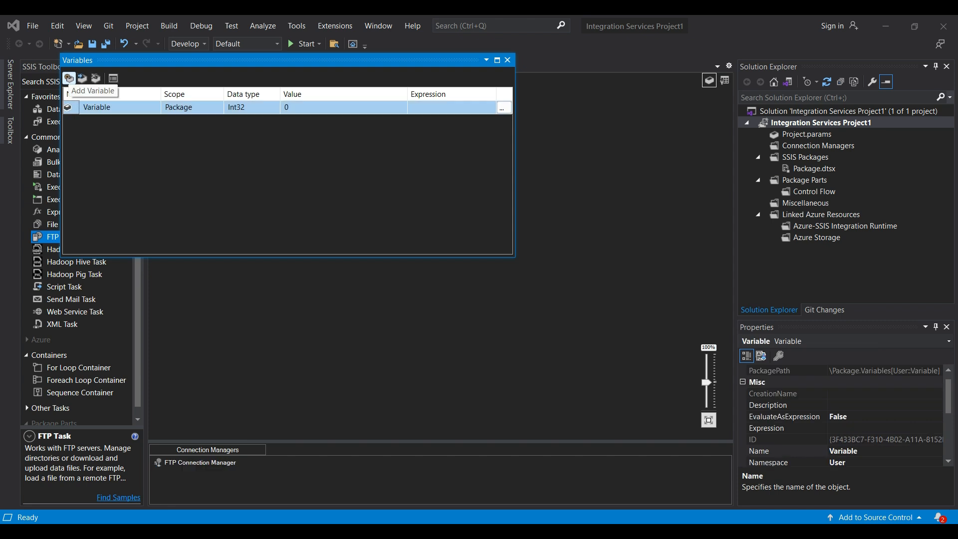
text(LocalFolderName)
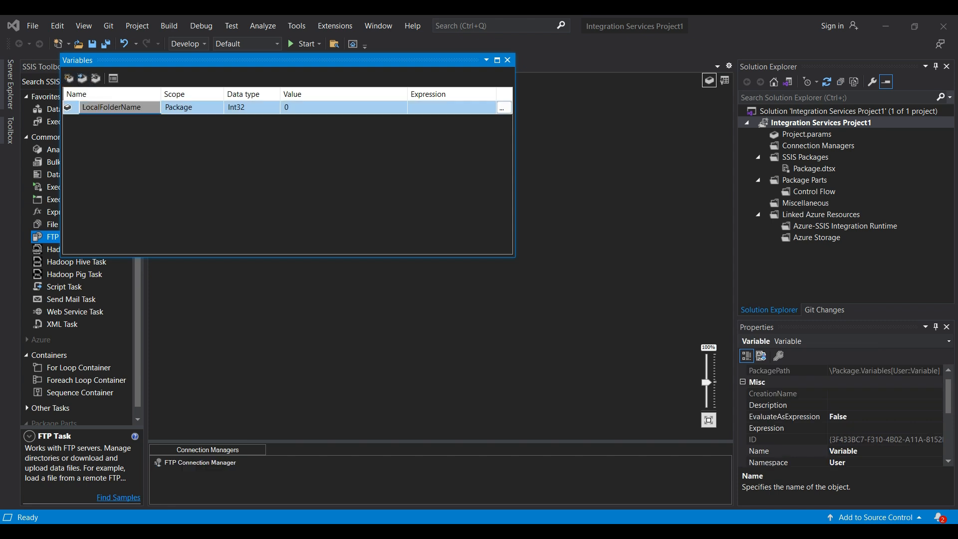
click(330, 107)
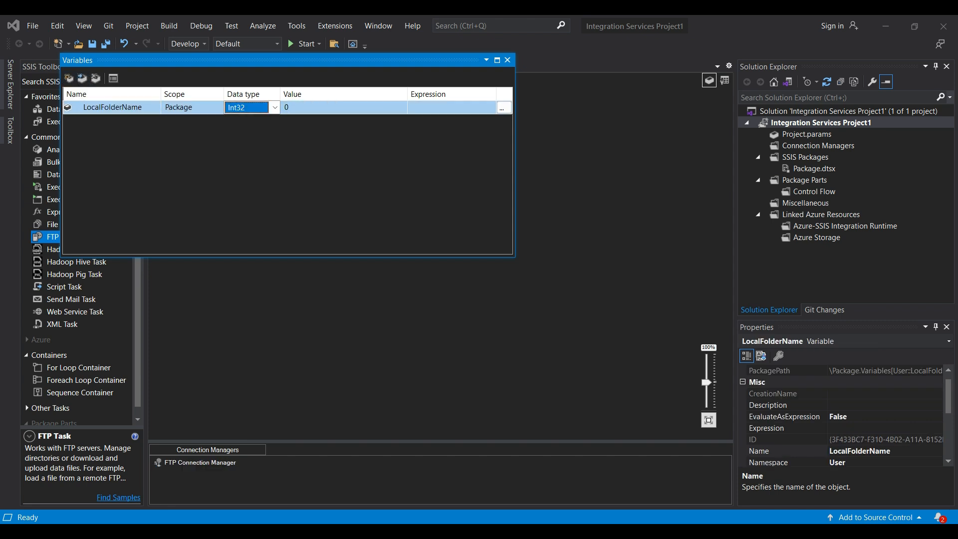
click(275, 107)
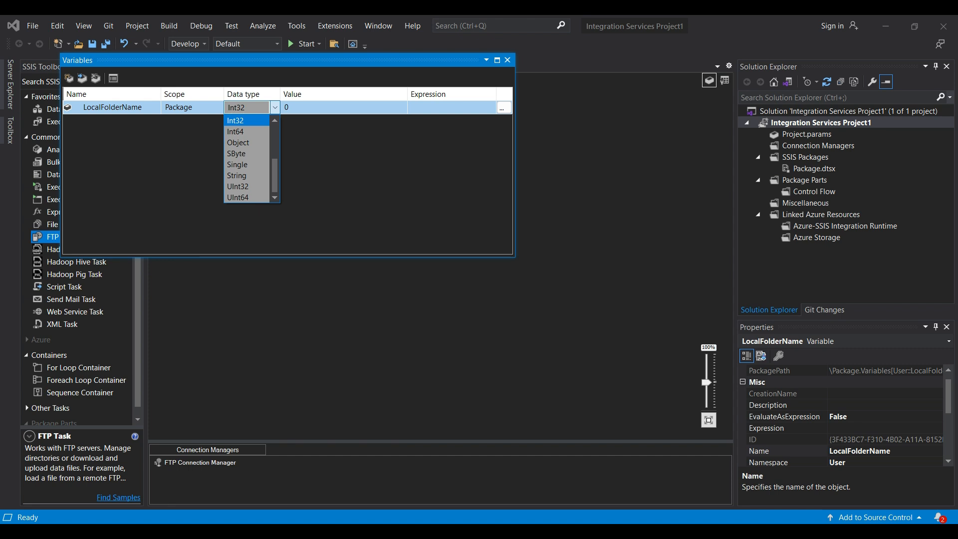
key(Down)
key(Down)
key(Down)
key(Down)
key(Down)
key(Return)
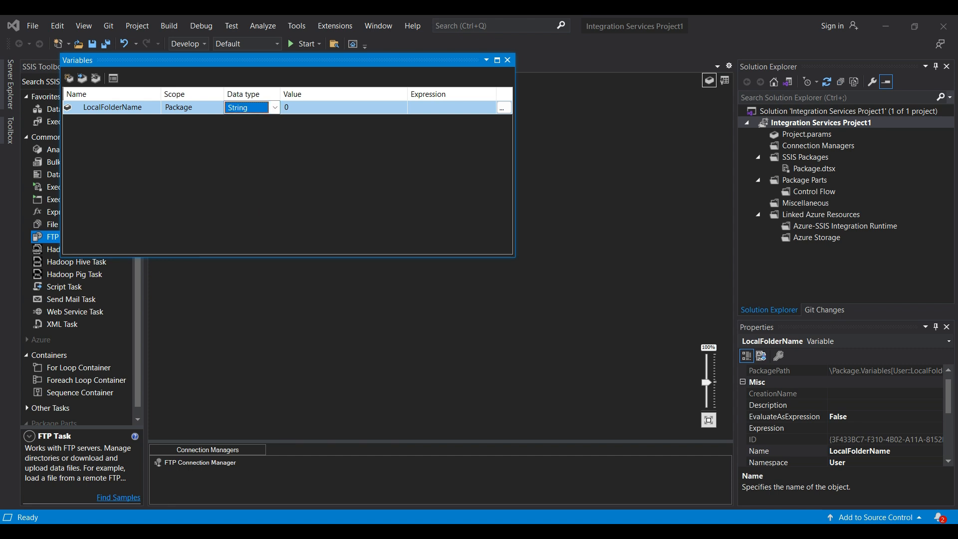
Set the LocalFolderName variable's value to D:\Documents\temp and close the Variables window
click(325, 107)
text(D:\Documents\temp)
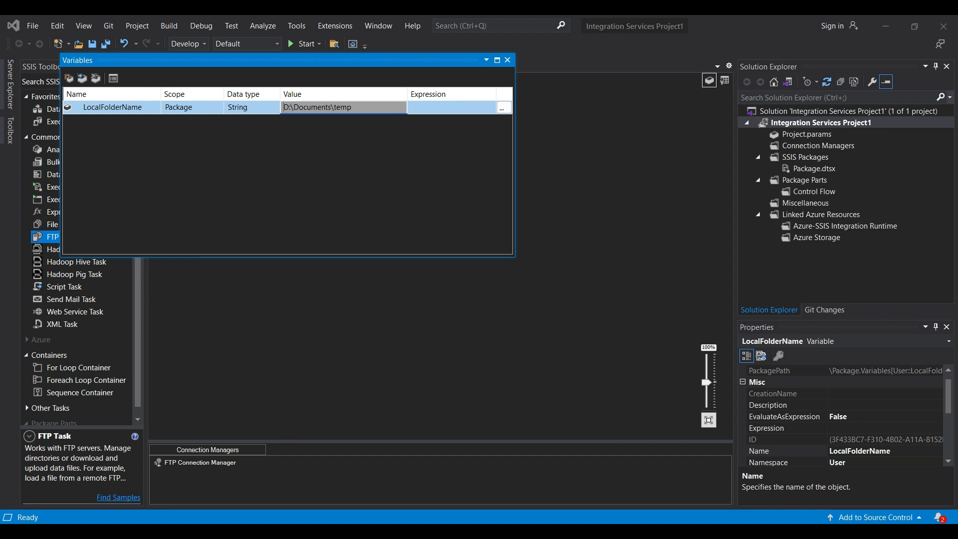
key(Return)
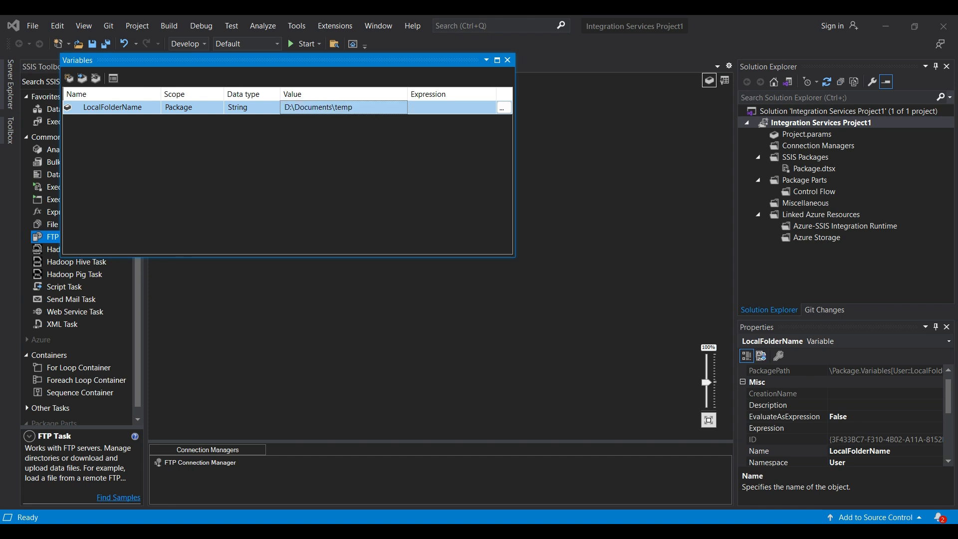
click(507, 60)
In the FTP Task's file transfer settings, set IsLocalPathVariable to True and LocalVariable to User::LocalFolderName
right_click(336, 154)
click(365, 164)
click(312, 166)
click(569, 167)
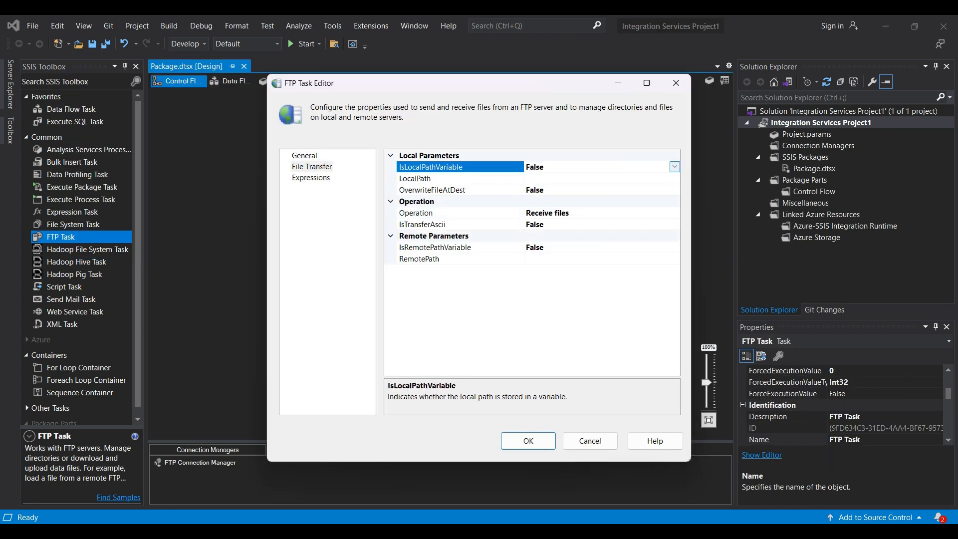
click(674, 166)
click(569, 179)
click(589, 179)
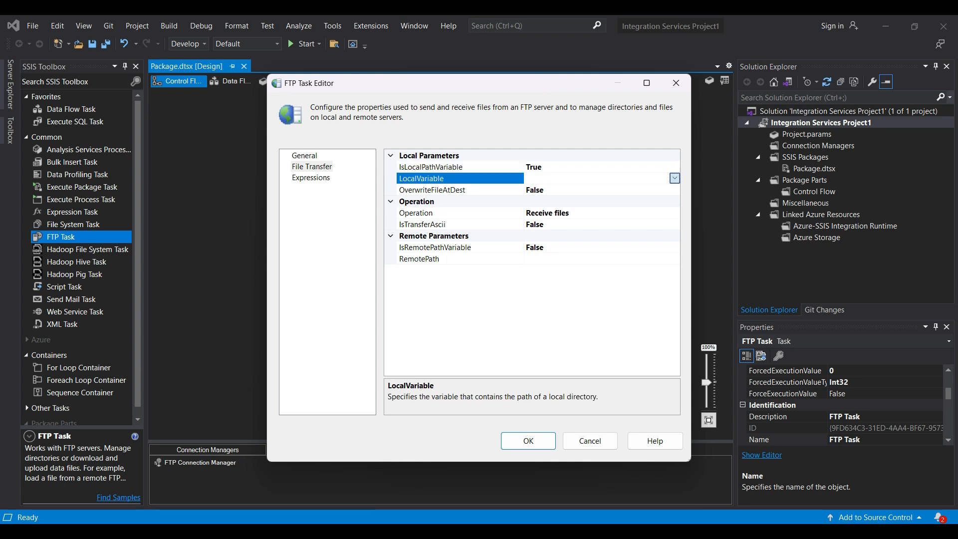
click(675, 178)
click(562, 201)
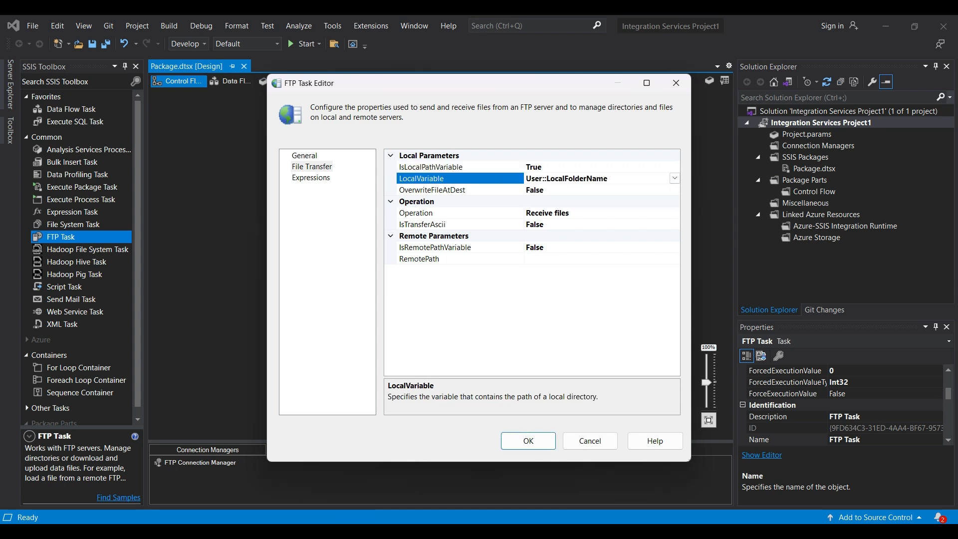
Set the FTP Task's OverwriteFileAtDest to True and its RemotePath to /*.csv, and accept the settings
click(569, 190)
click(675, 190)
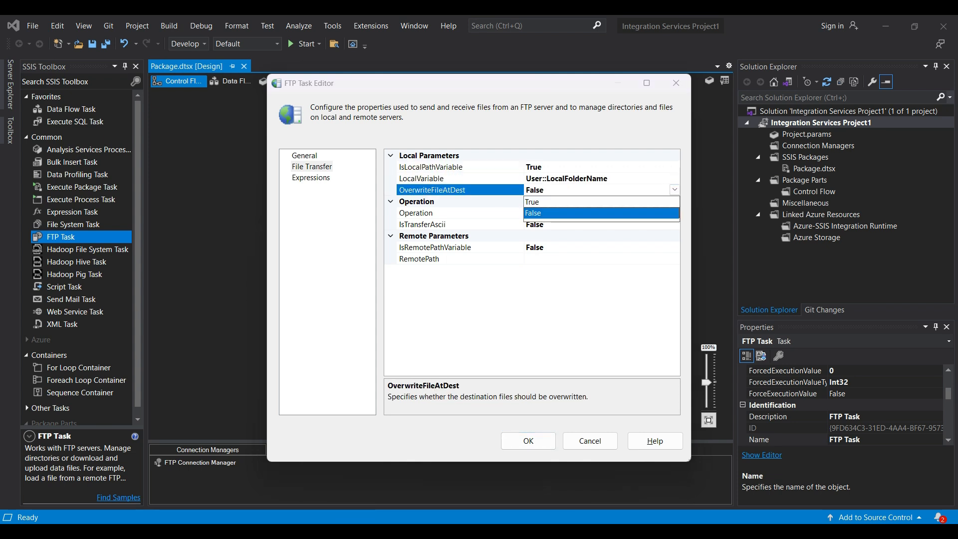
click(559, 202)
click(569, 258)
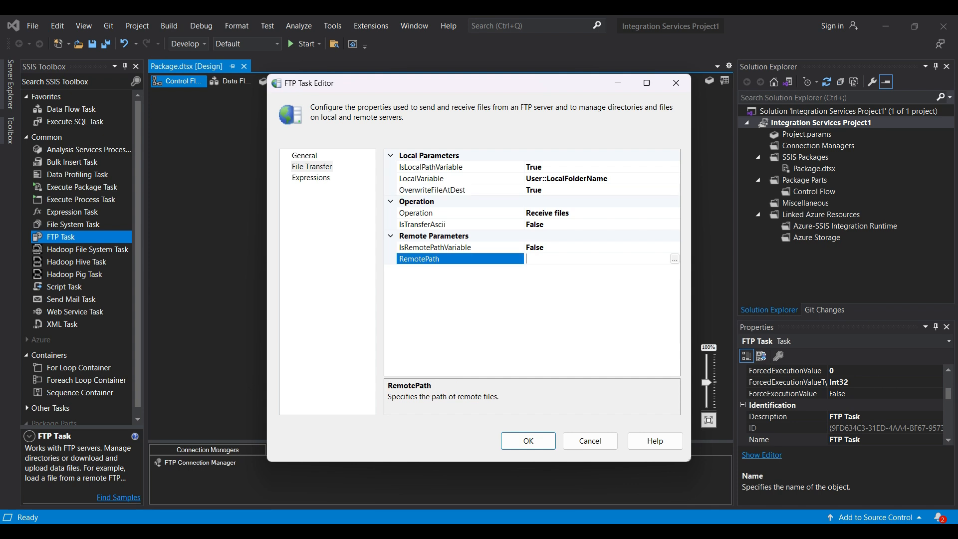
text(/*.csv)
key(Return)
Run the package and open the received temp.csv from the D:\Documents\temp folder
click(304, 44)
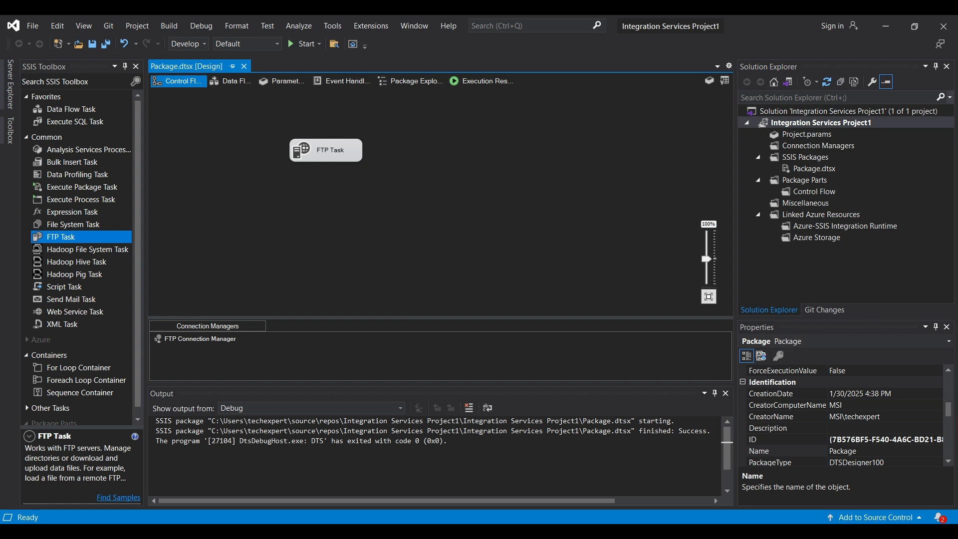
key(alt+Tab)
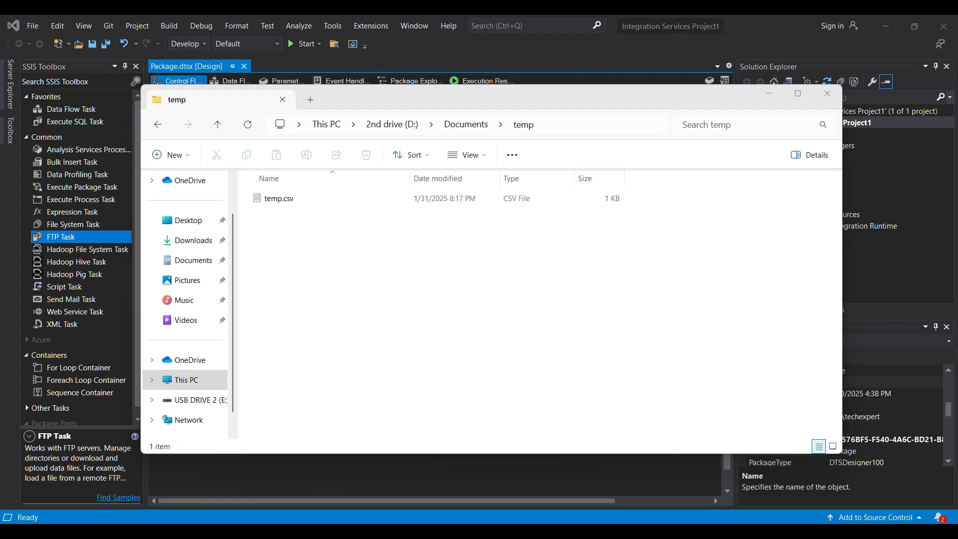
double_click(279, 198)
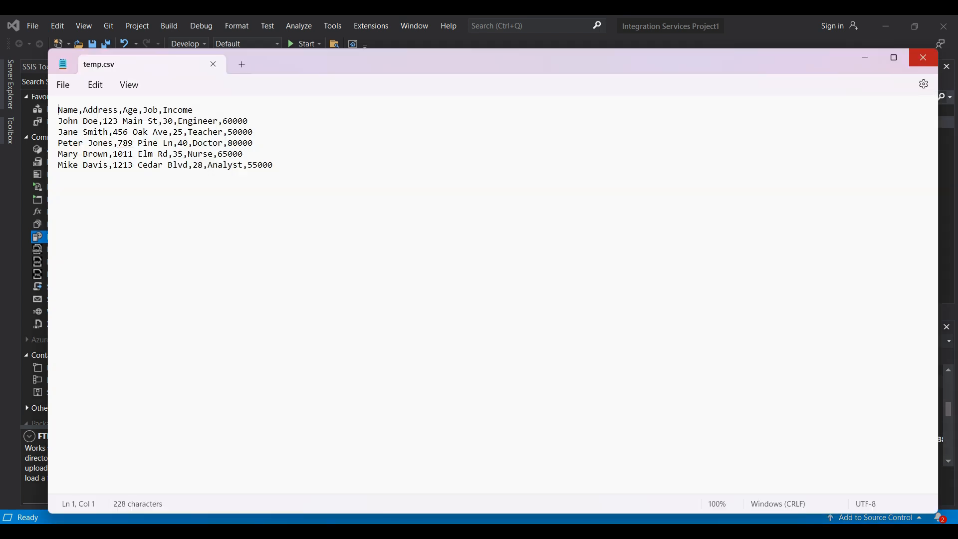